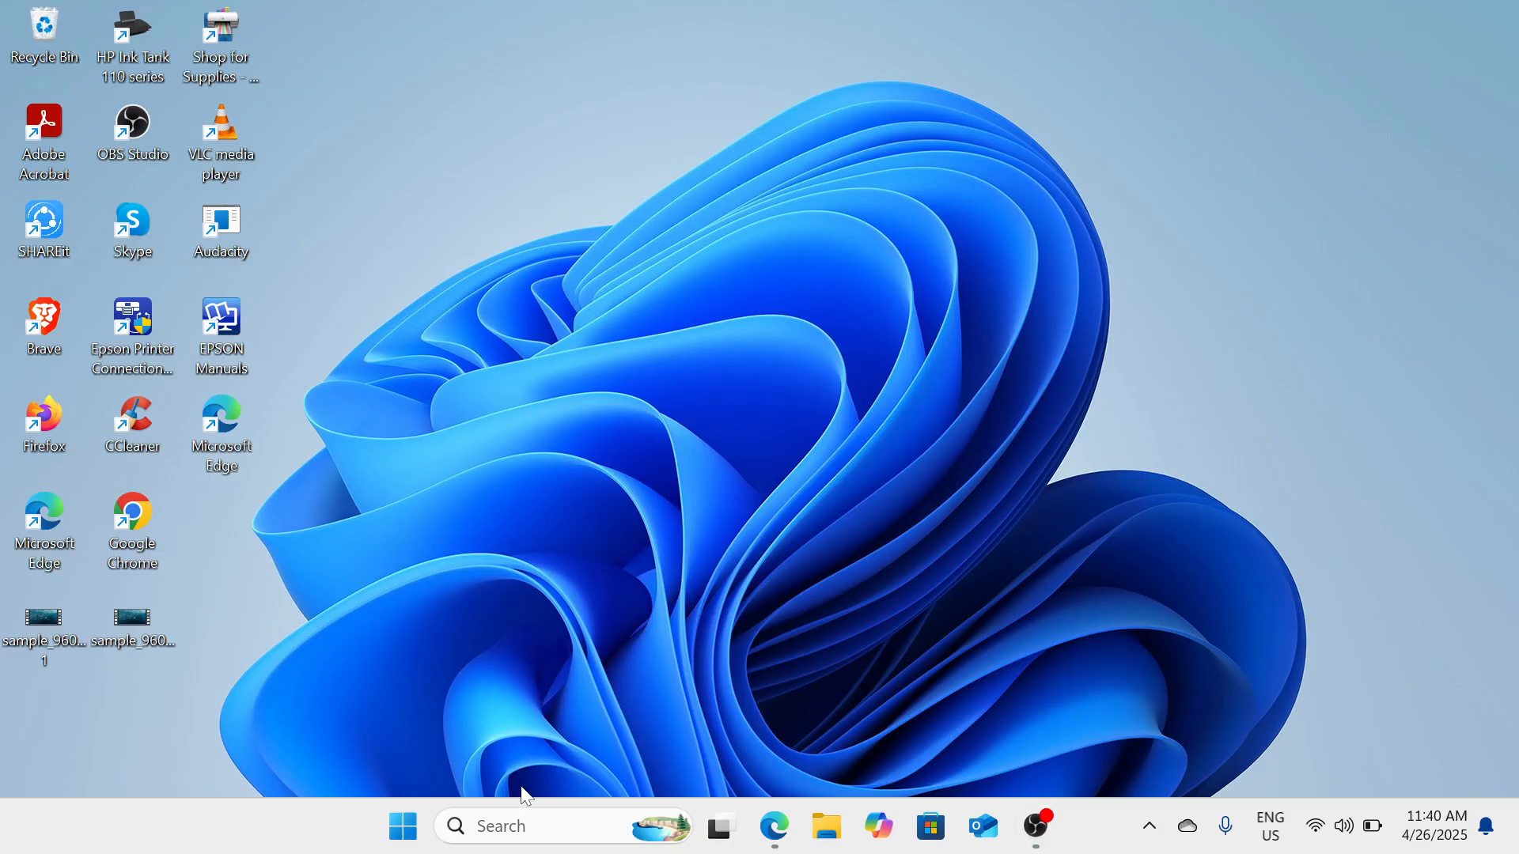
- Search for the advanced system settings and open the Startup and Recovery settings
{"action": "left_click", "coordinate": [544, 832]}
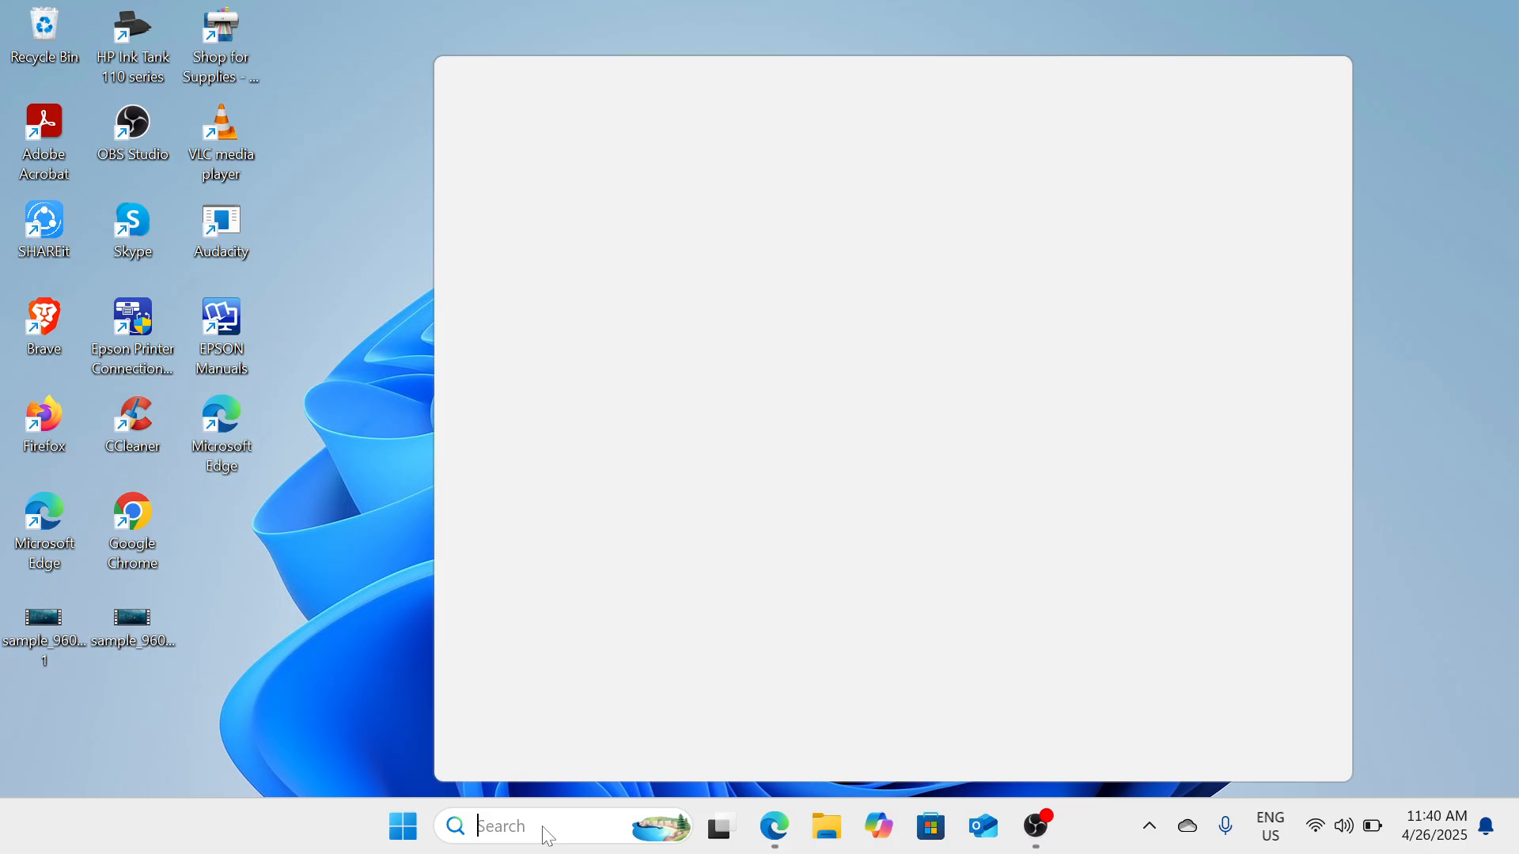
{"action": "type", "text": "adv"}
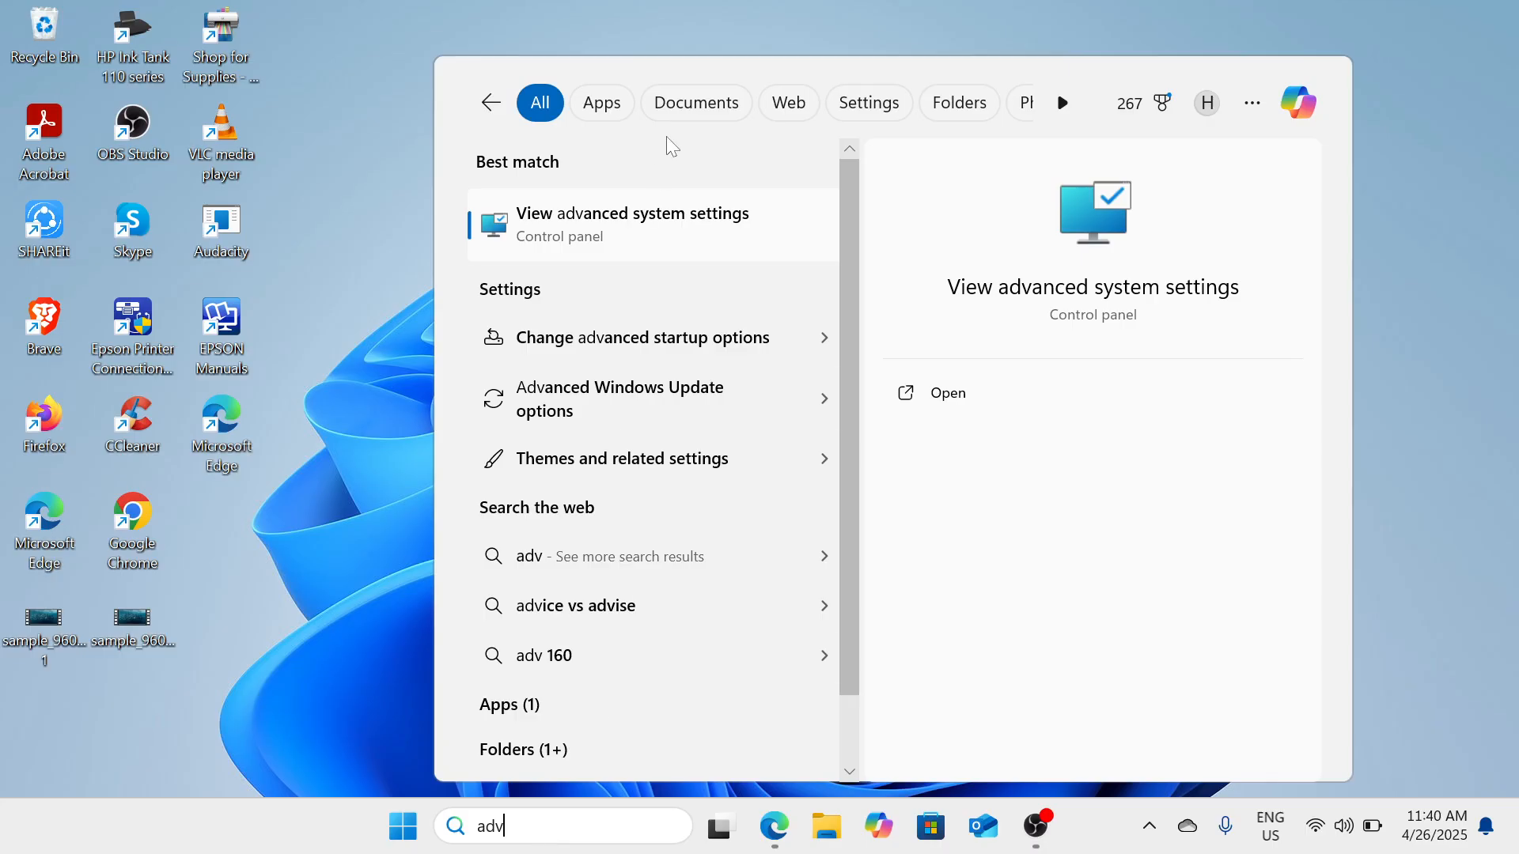
{"action": "left_click", "coordinate": [653, 226]}
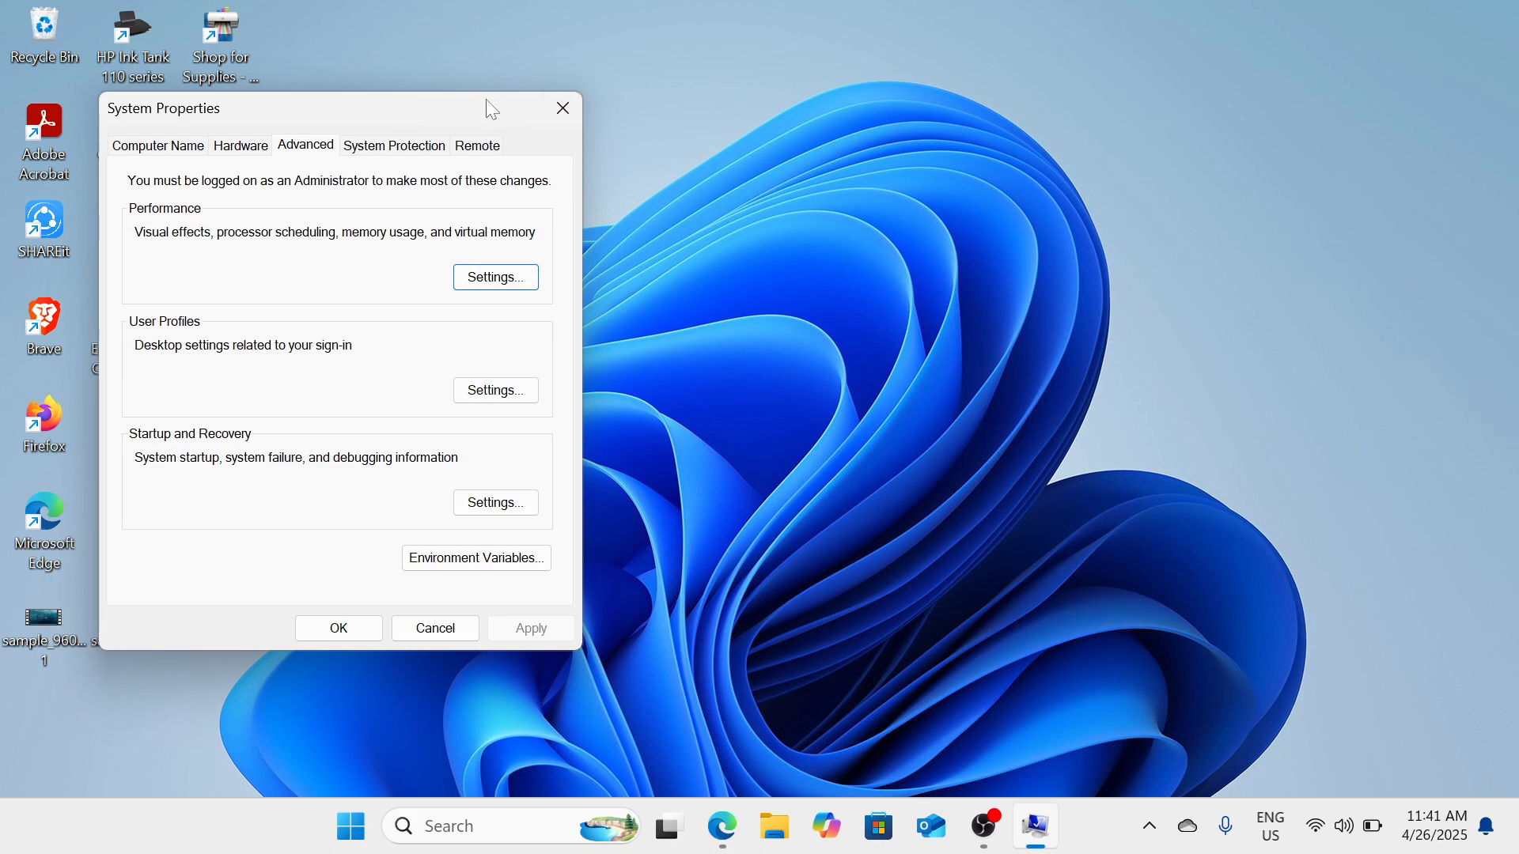
{"action": "left_click_drag", "start_coordinate": [484, 98], "coordinate": [725, 110]}
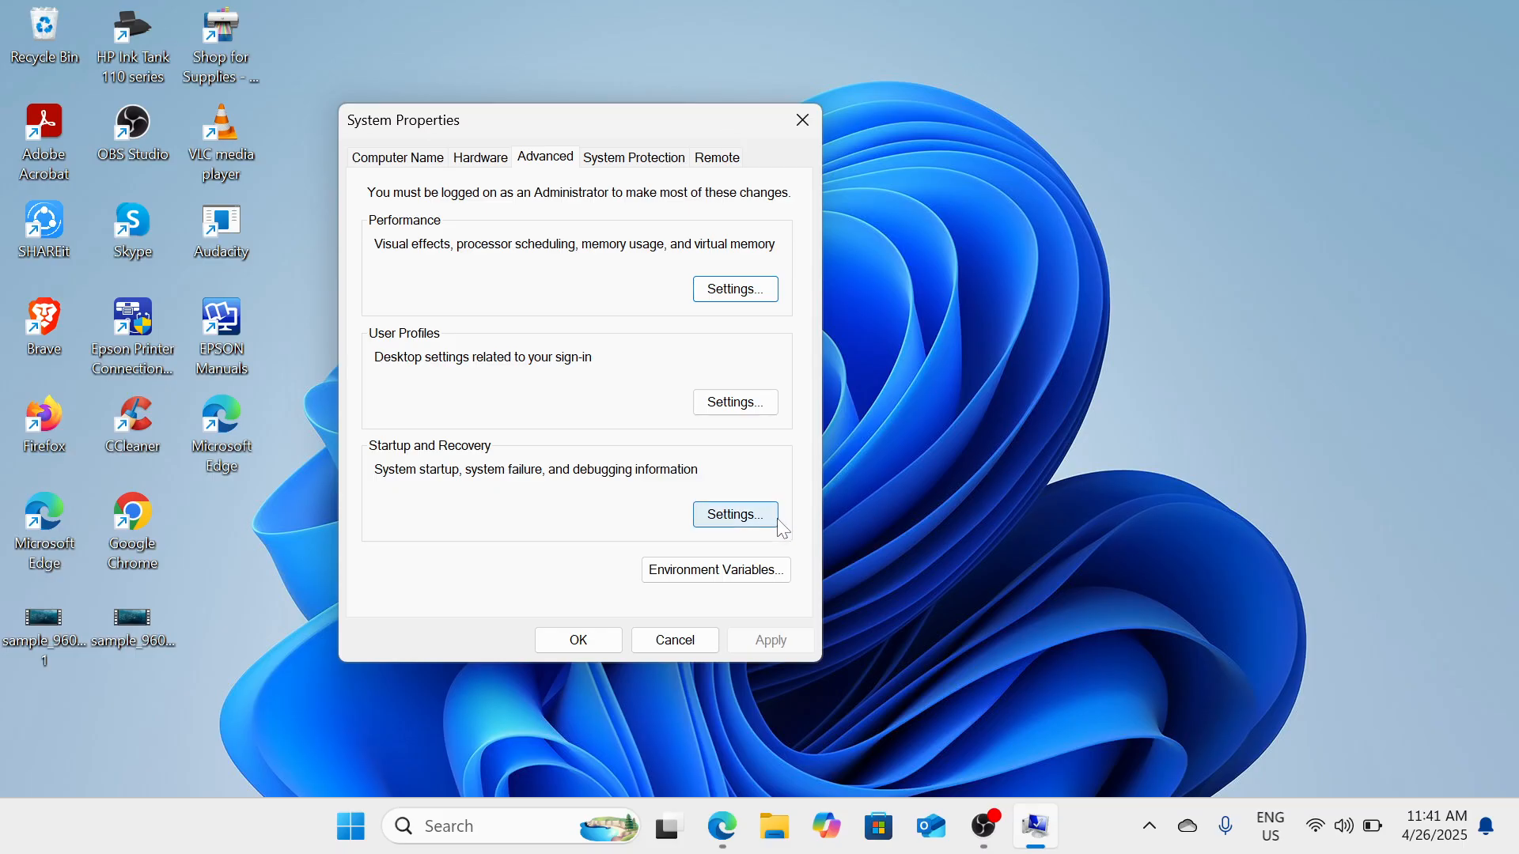
{"action": "left_click", "coordinate": [750, 517]}
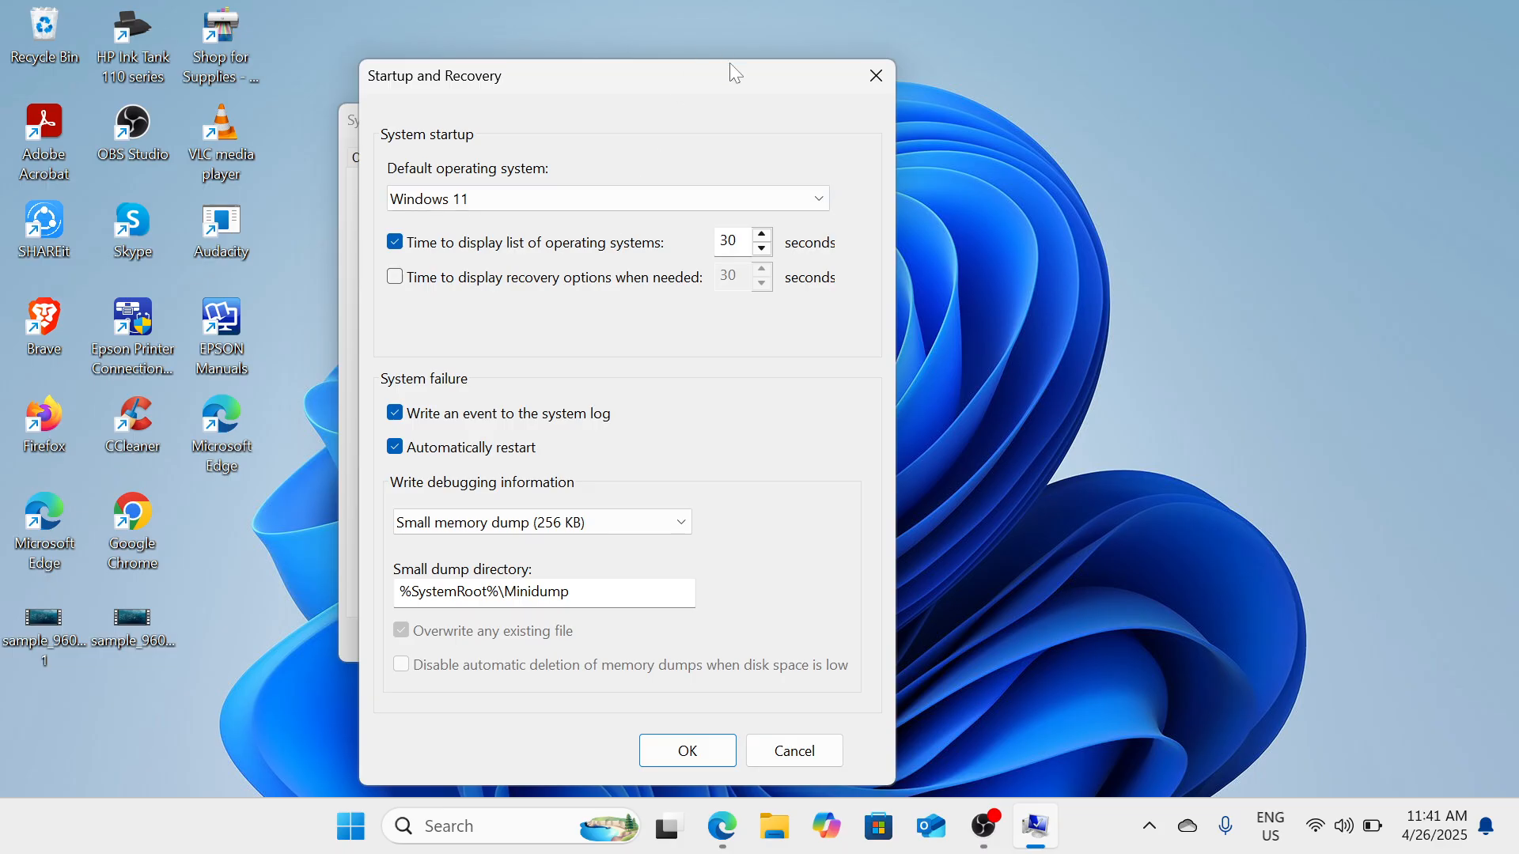
- Try to turn off Automatically restart under System failure, cancel the dialog and close System Properties
{"action": "left_click_drag", "start_coordinate": [730, 63], "coordinate": [715, 53]}
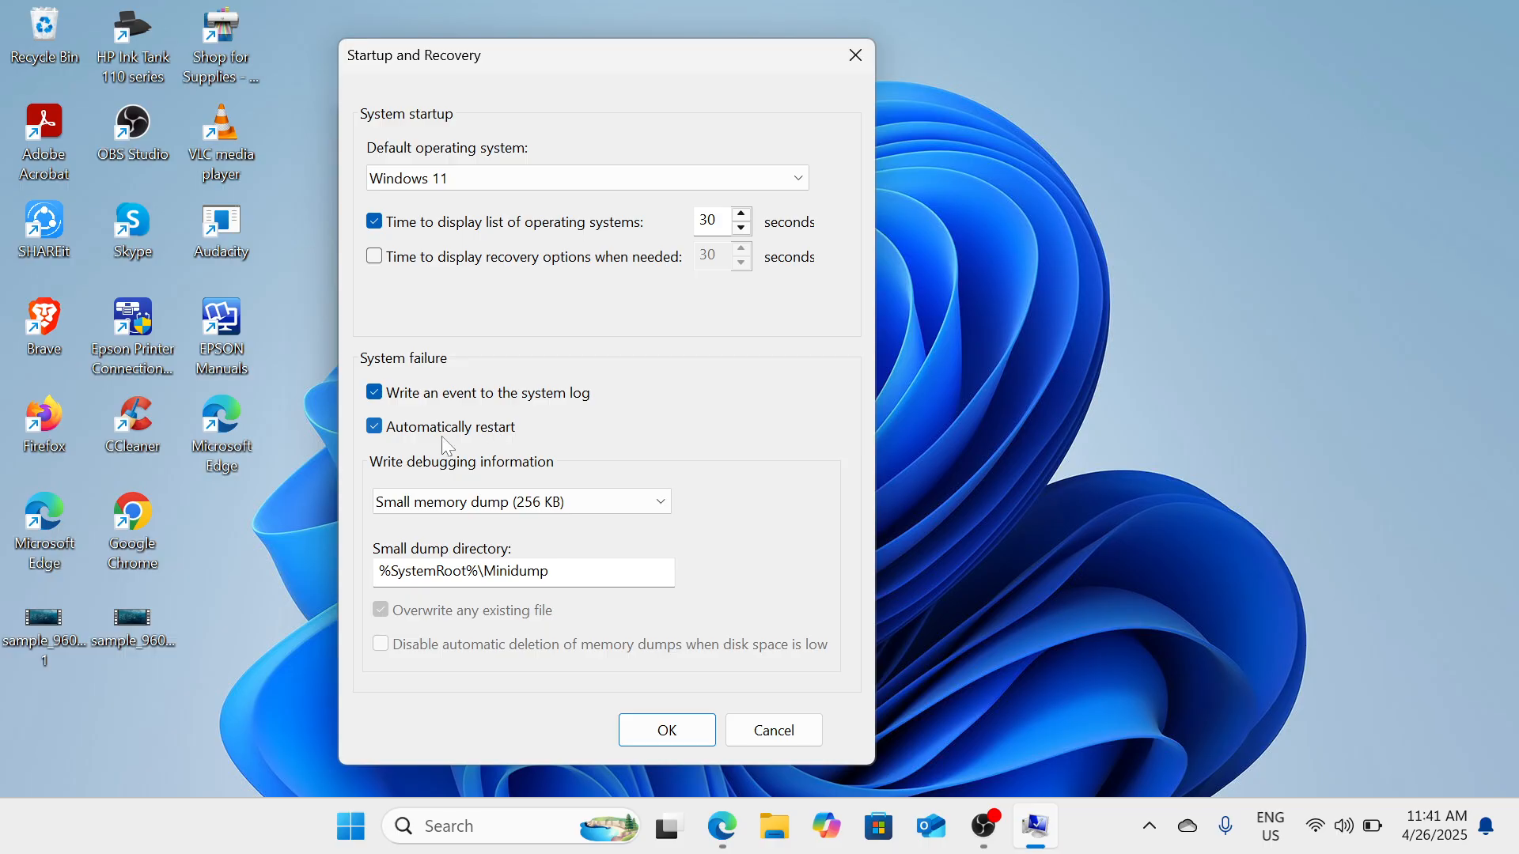
{"action": "left_click", "coordinate": [375, 427]}
{"action": "left_click", "coordinate": [759, 729]}
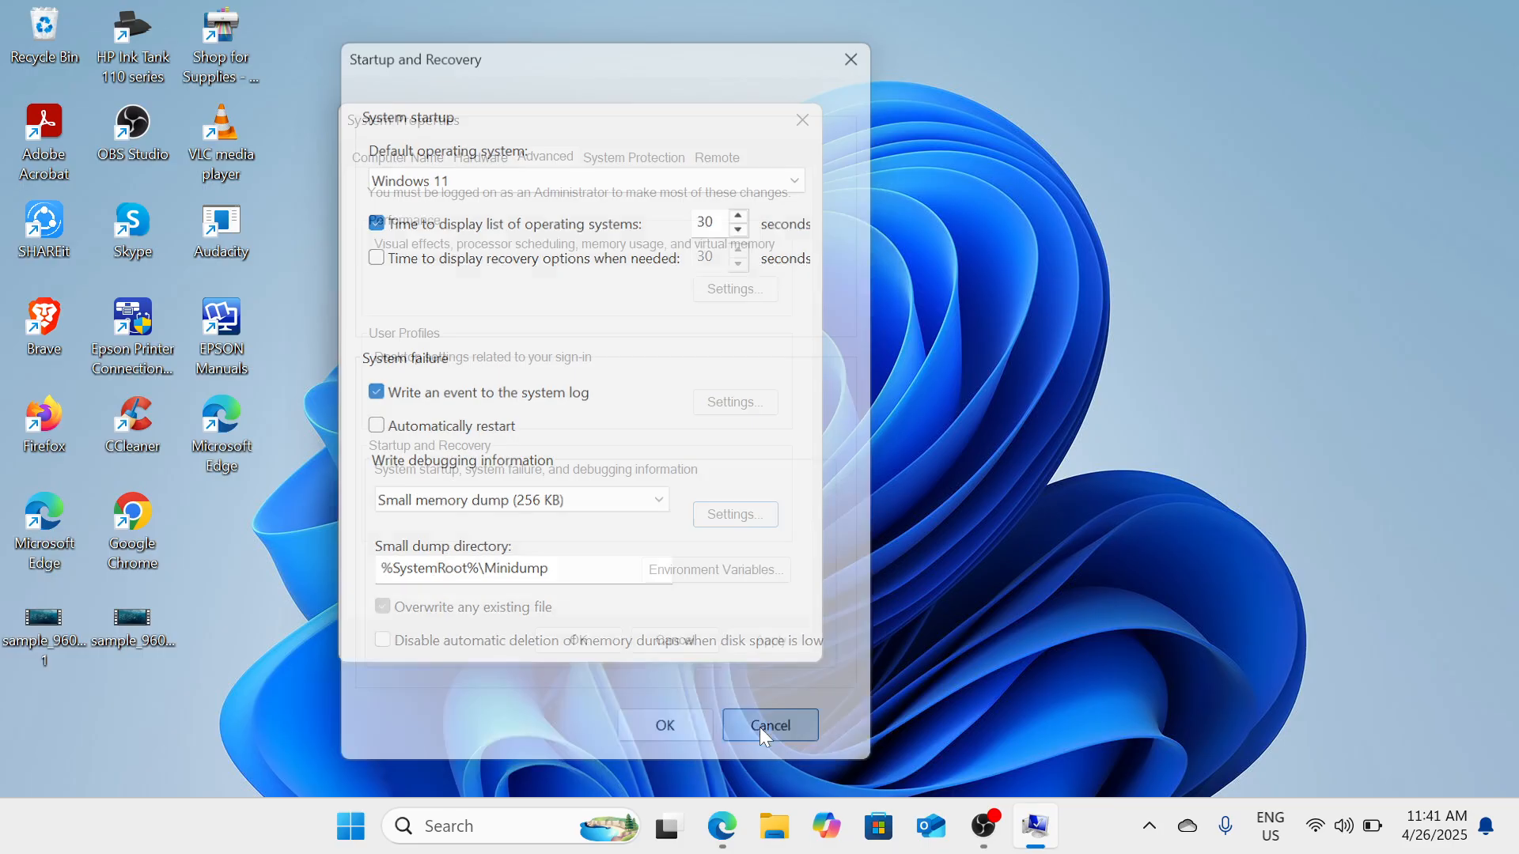
{"action": "left_click", "coordinate": [809, 118]}
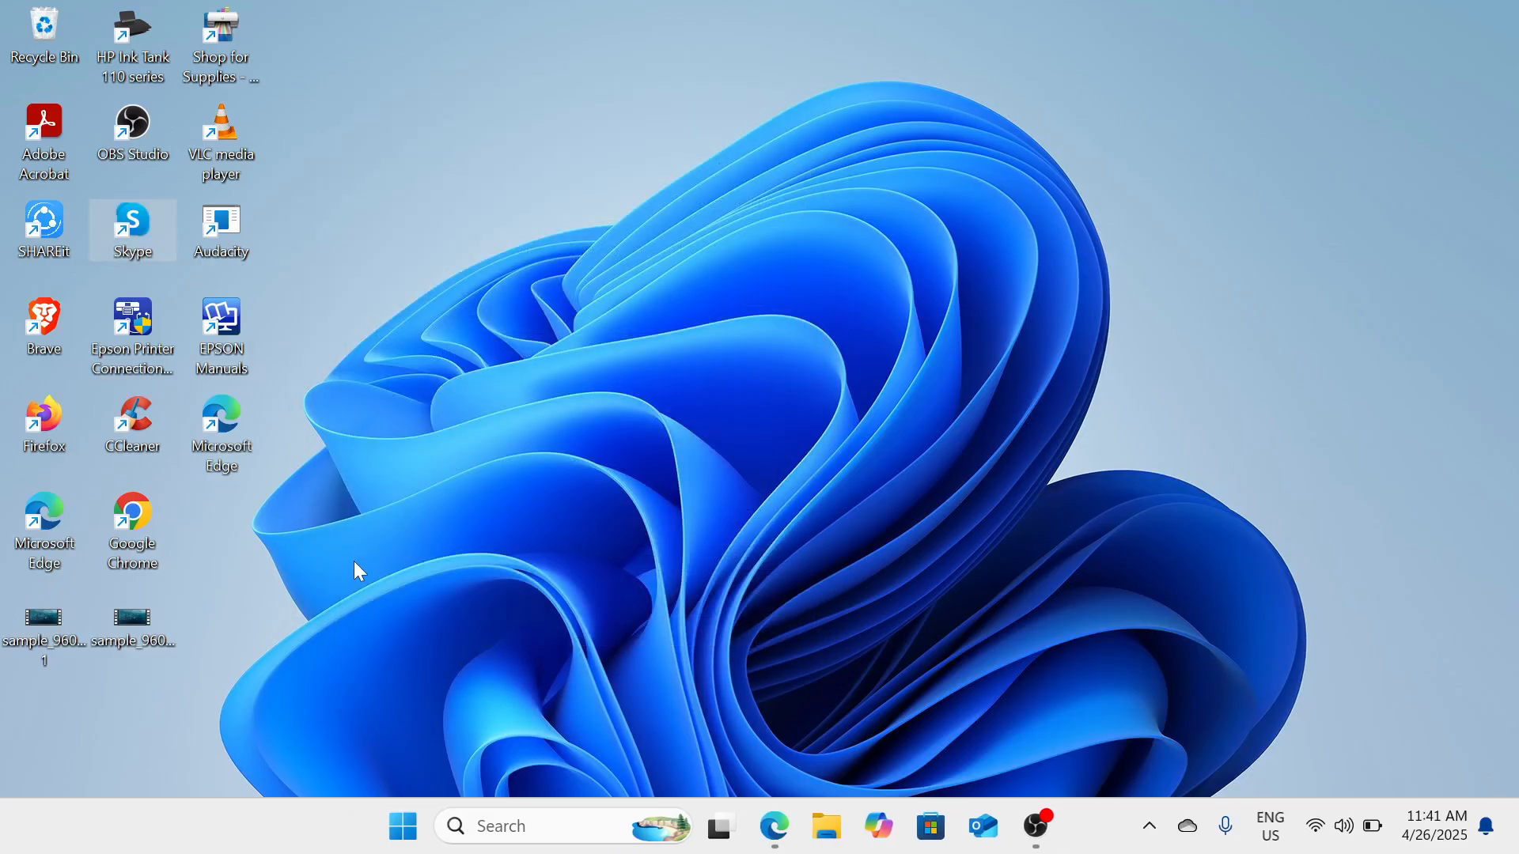
- Open the Registry Editor by running the regedit command
{"action": "right_click", "coordinate": [403, 827]}
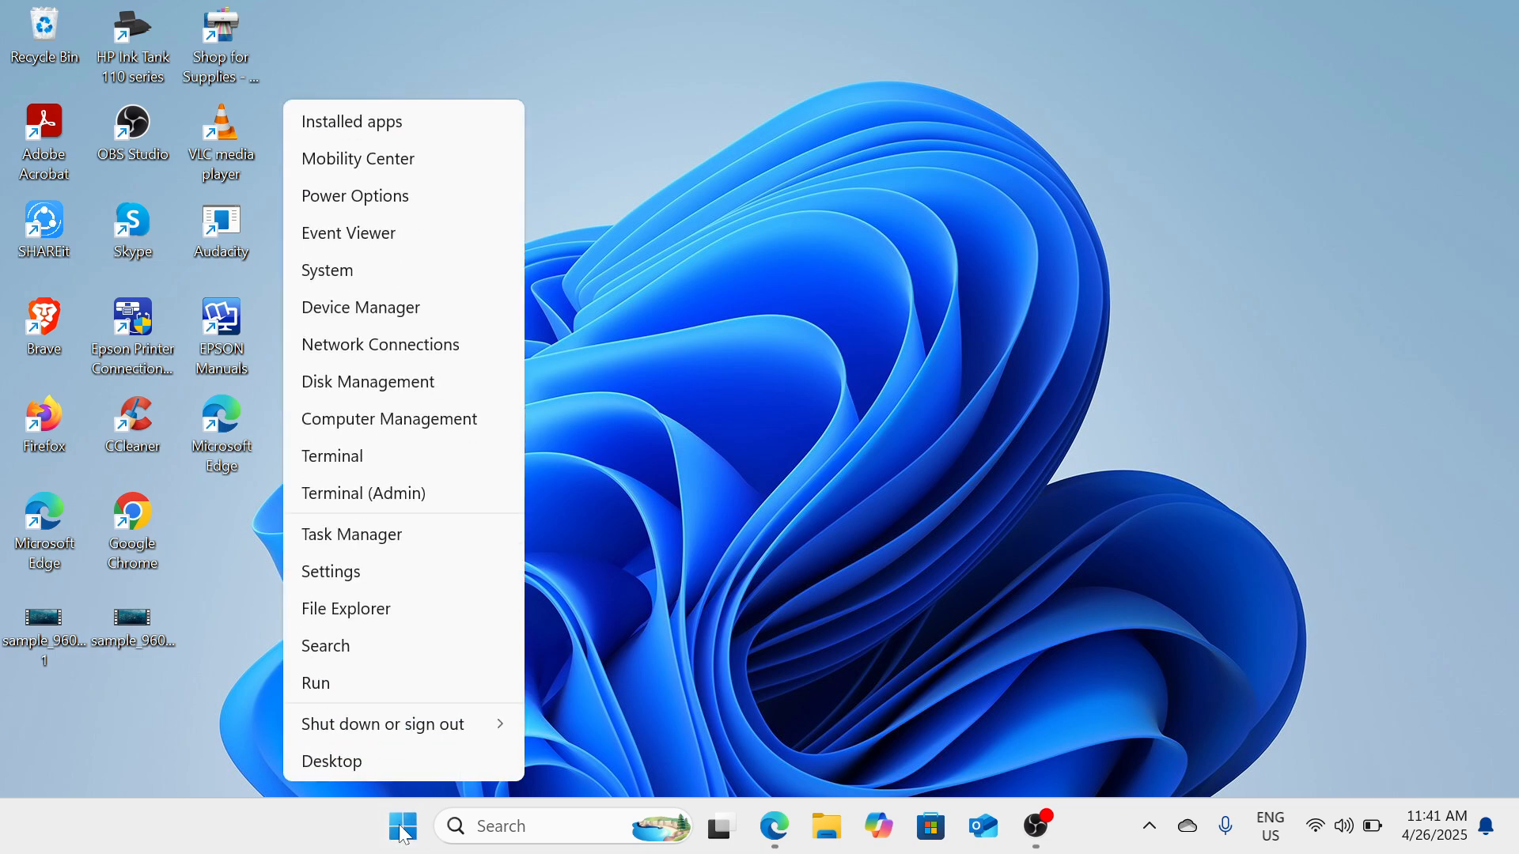
{"action": "left_click", "coordinate": [431, 696]}
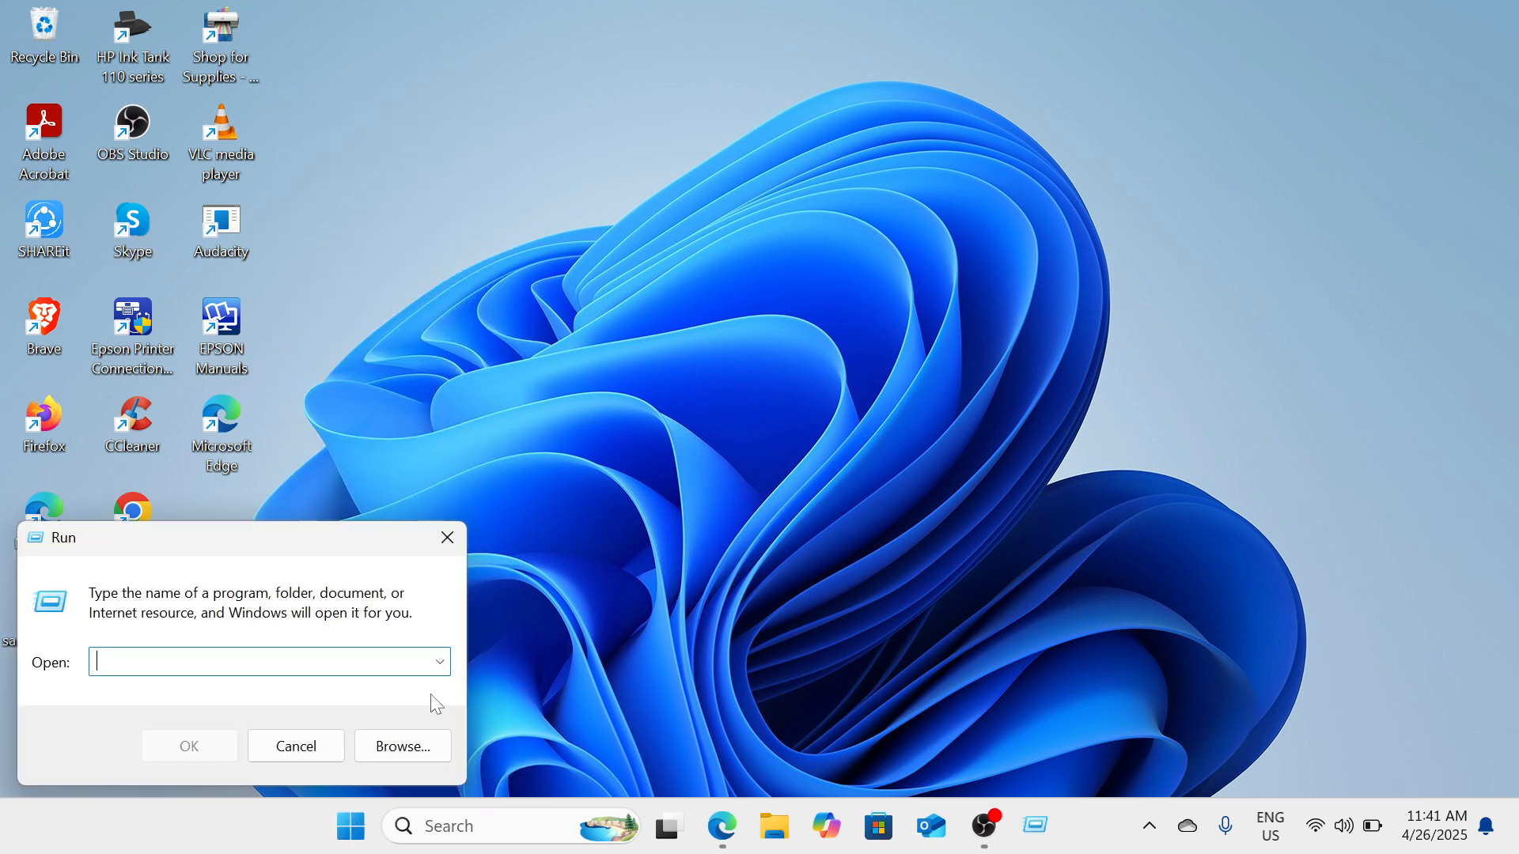
{"action": "type", "text": "reg"}
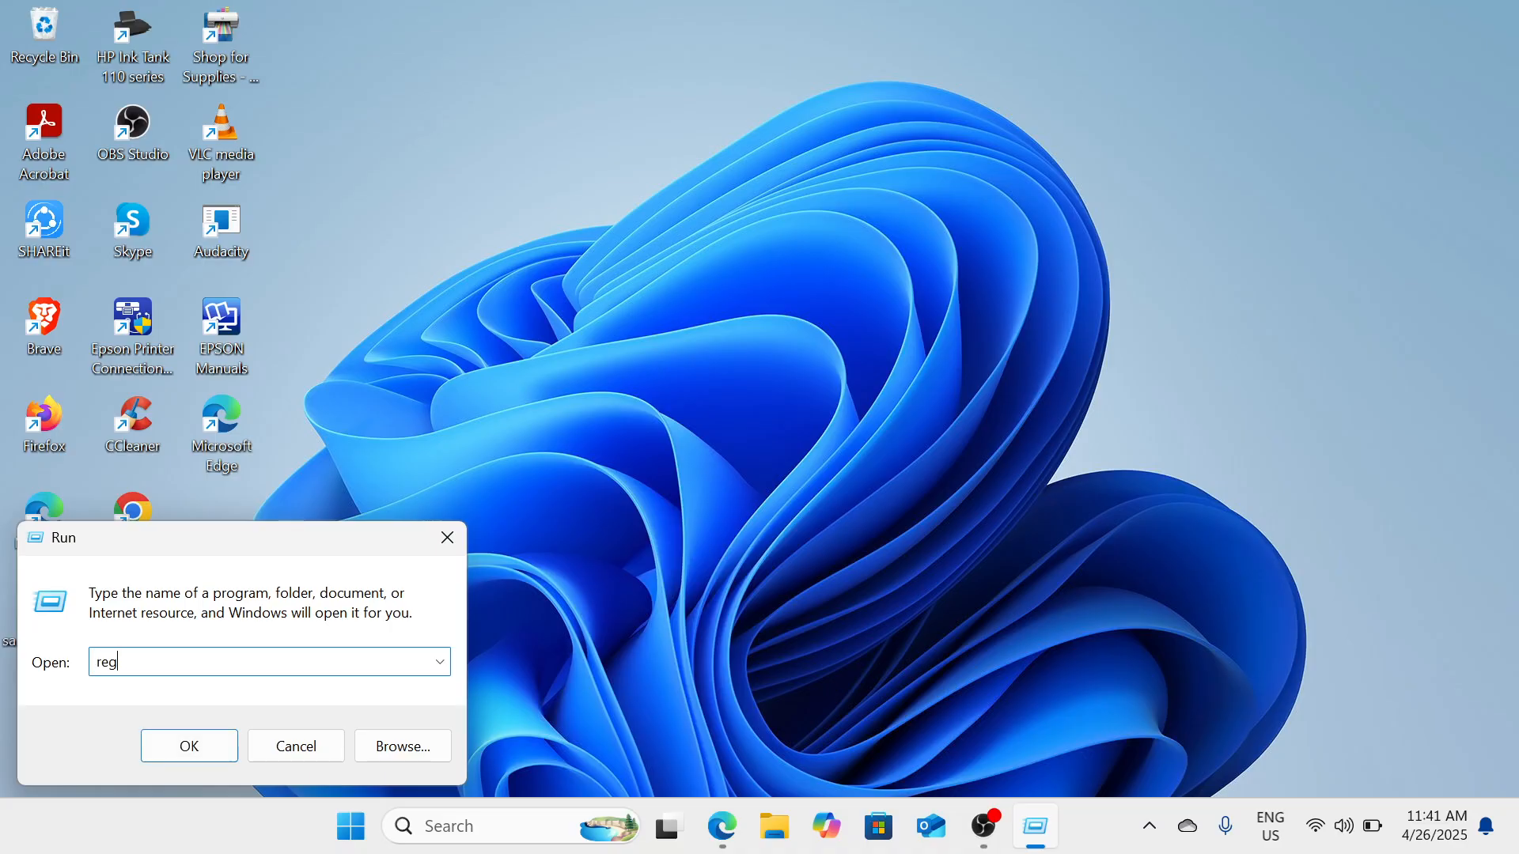
{"action": "type", "text": "edit"}
{"action": "key", "text": "Return"}
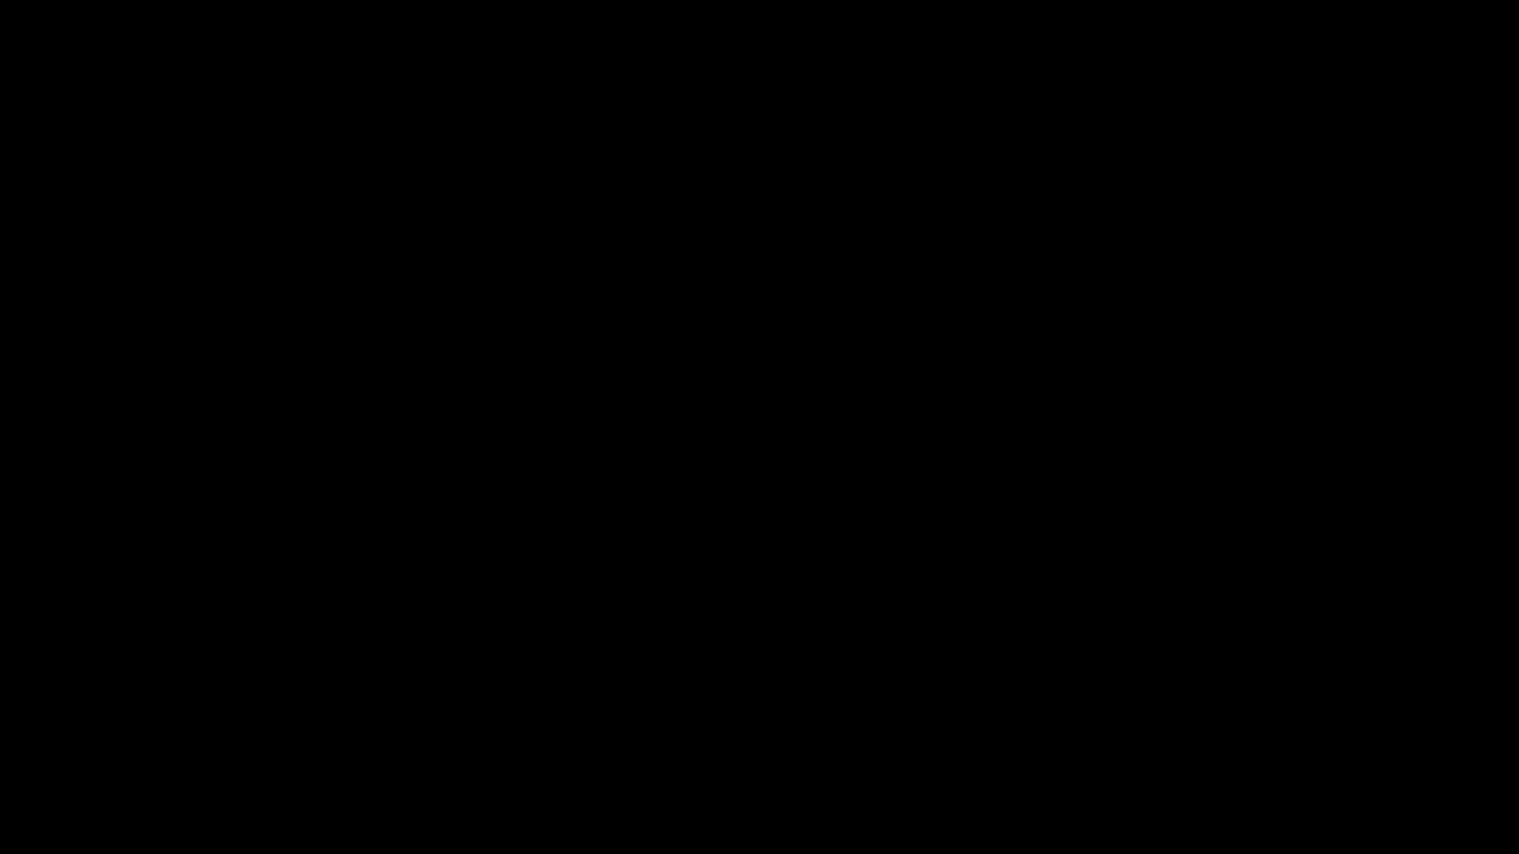
- Collapse the open registry branches and browse to HKEY_LOCAL_MACHINE\SOFTWARE\Policies
{"action": "scroll", "coordinate": [158, 614], "scroll_direction": "up", "scroll_amount": 18}
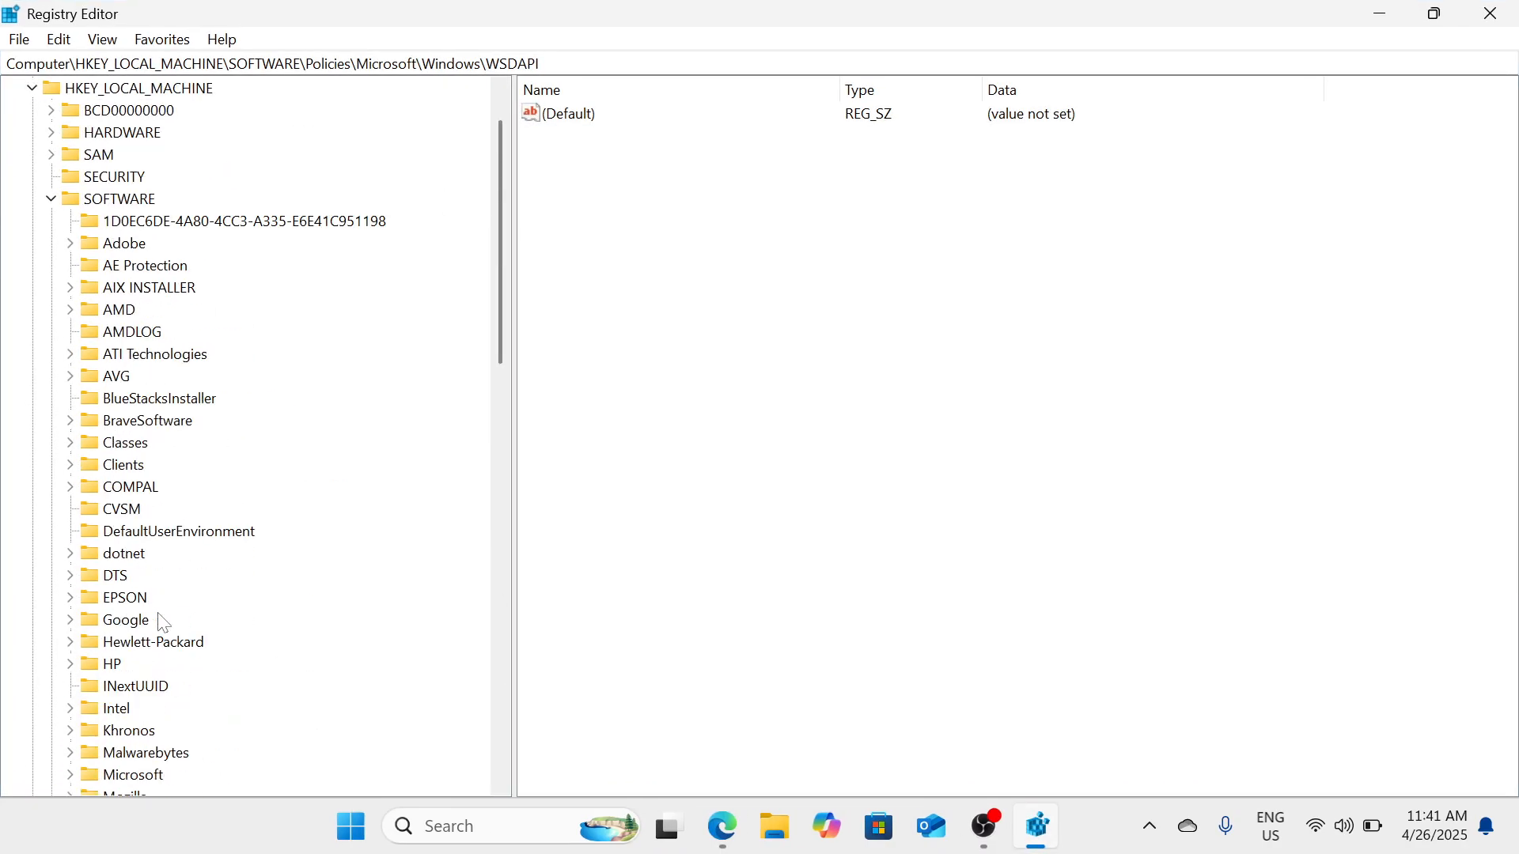
{"action": "left_click", "coordinate": [52, 201]}
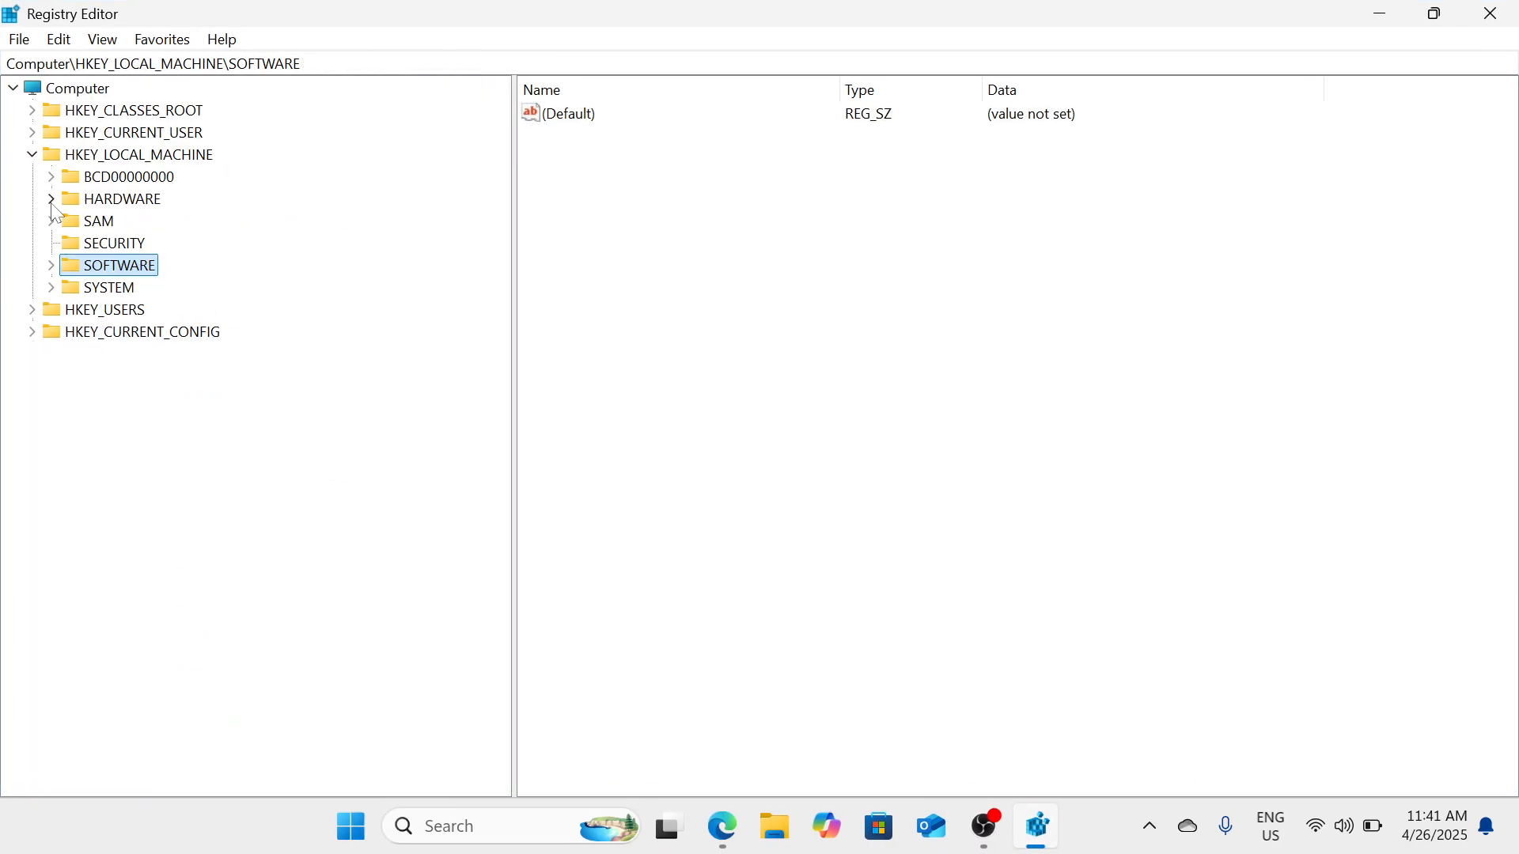
{"action": "left_click", "coordinate": [35, 155]}
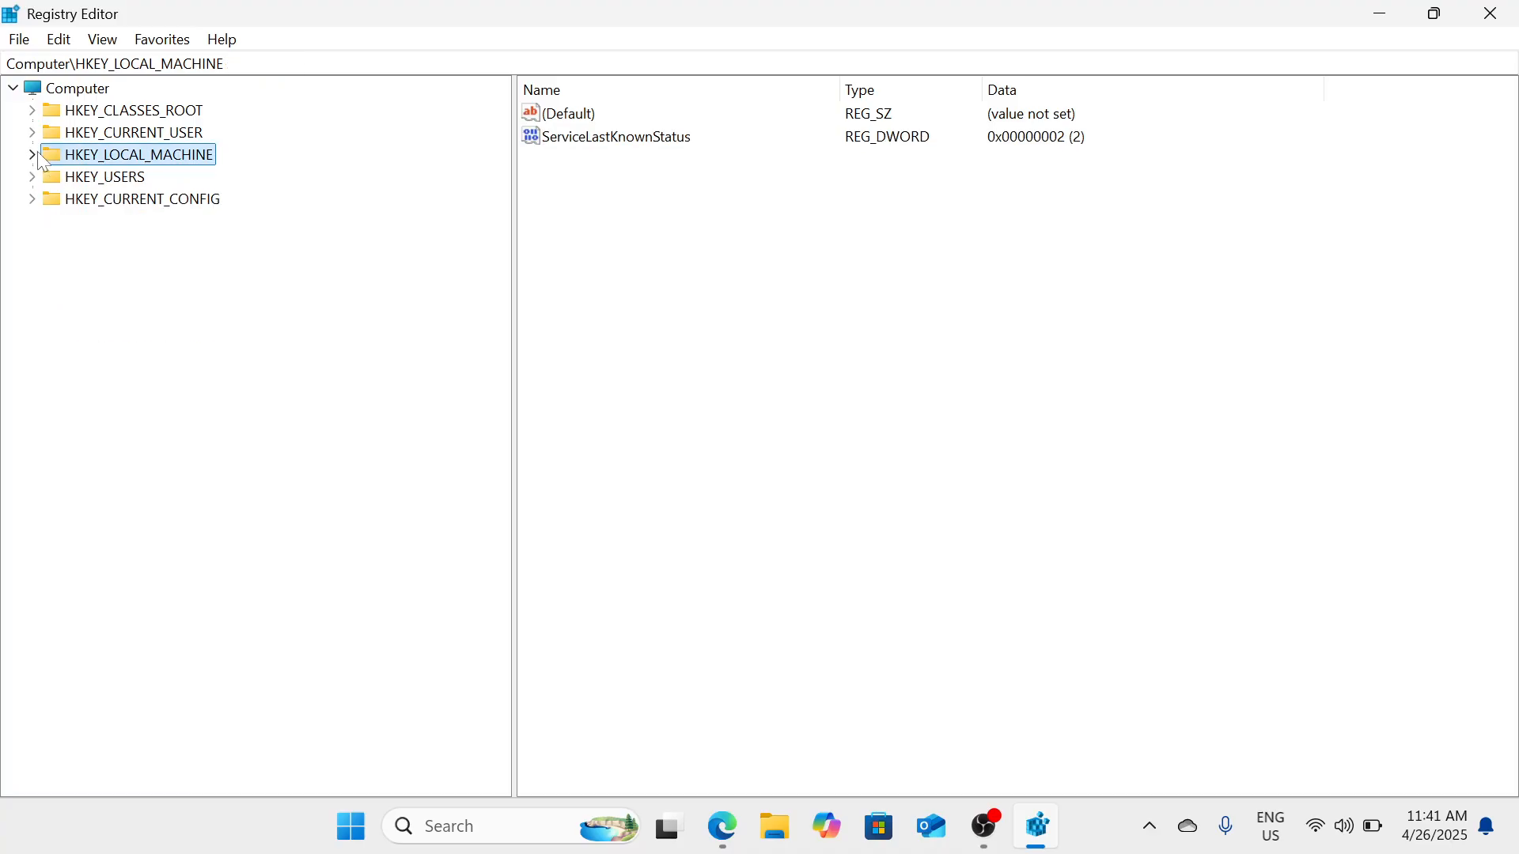
{"action": "double_click", "coordinate": [191, 157]}
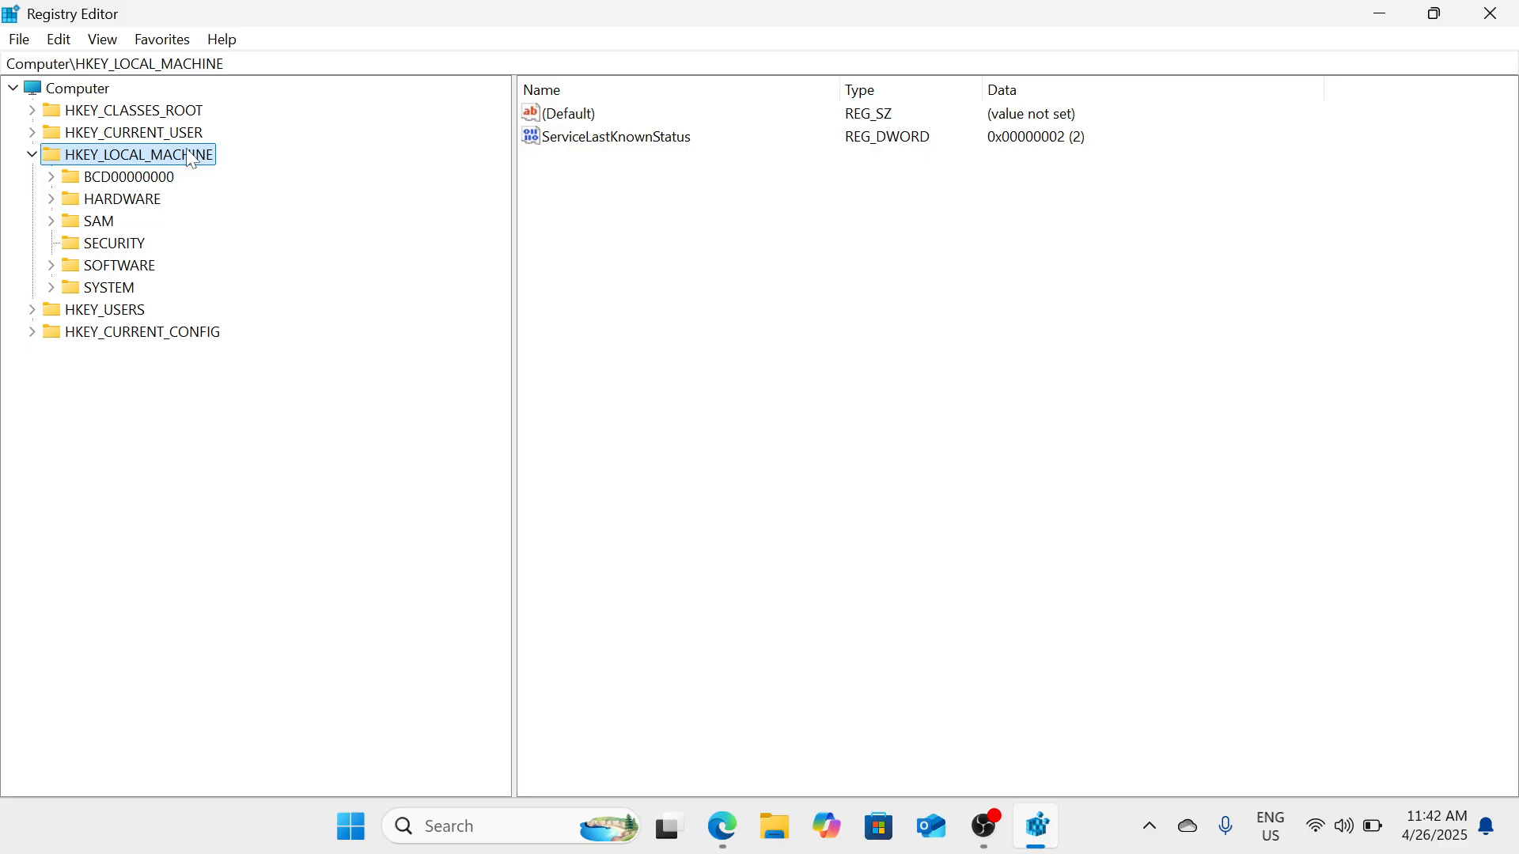
{"action": "double_click", "coordinate": [138, 266]}
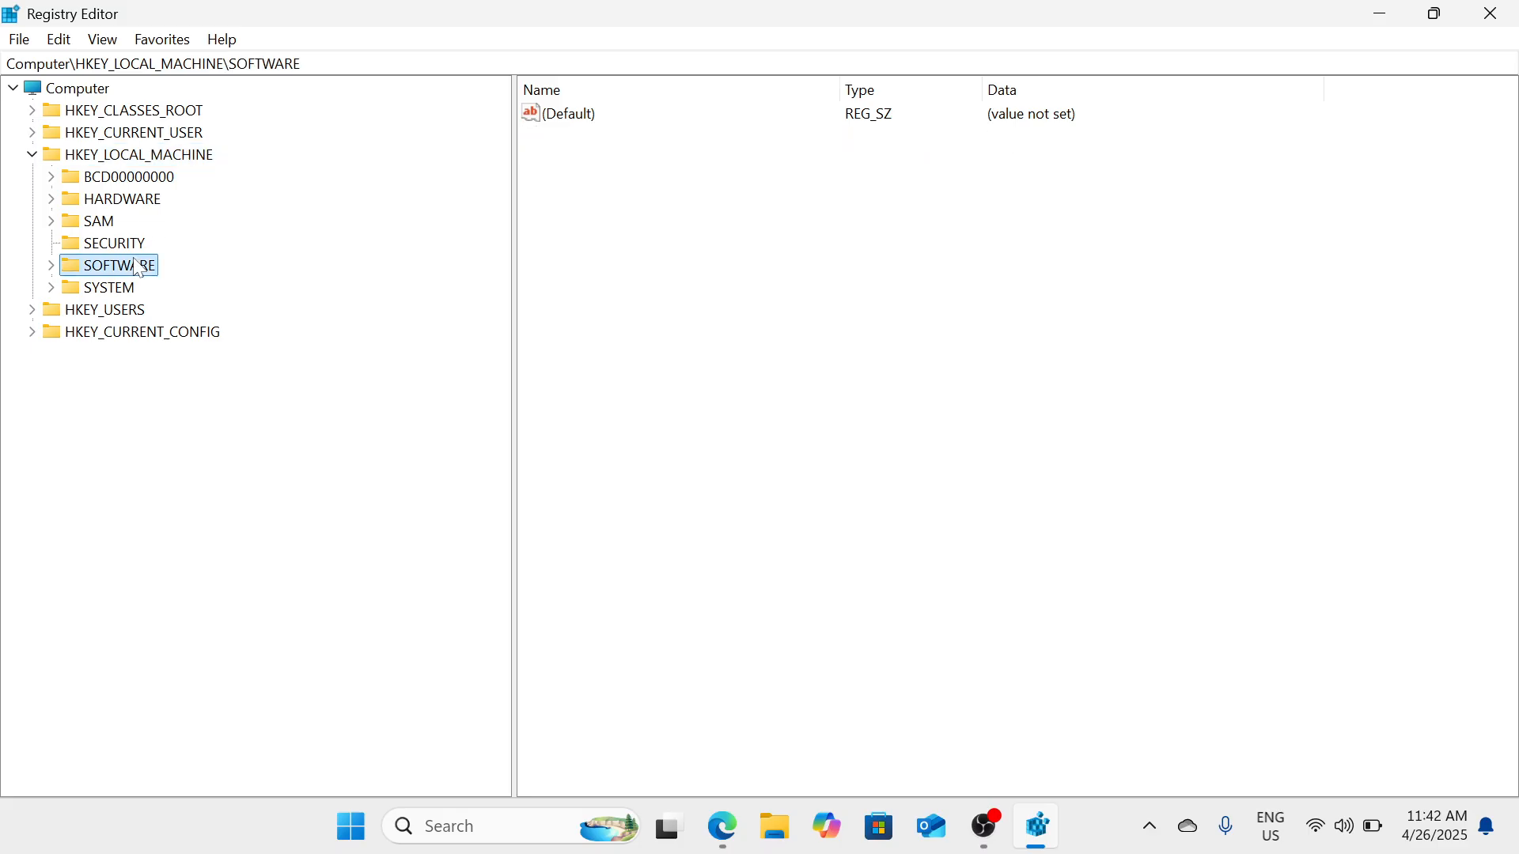
{"action": "scroll", "coordinate": [136, 363], "scroll_direction": "down", "scroll_amount": 2}
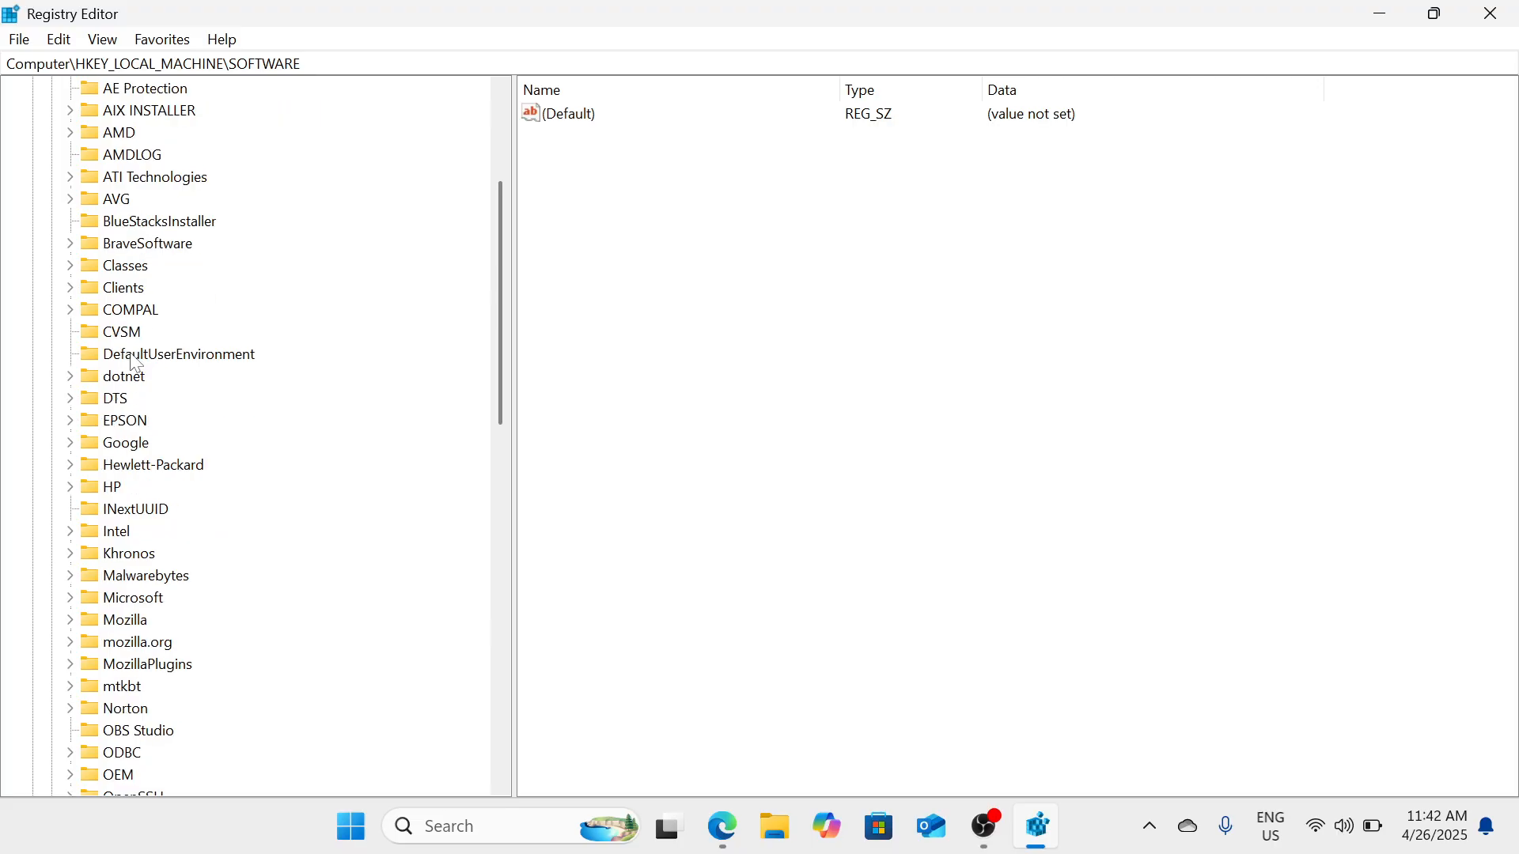
{"action": "scroll", "coordinate": [119, 552], "scroll_direction": "down", "scroll_amount": 3}
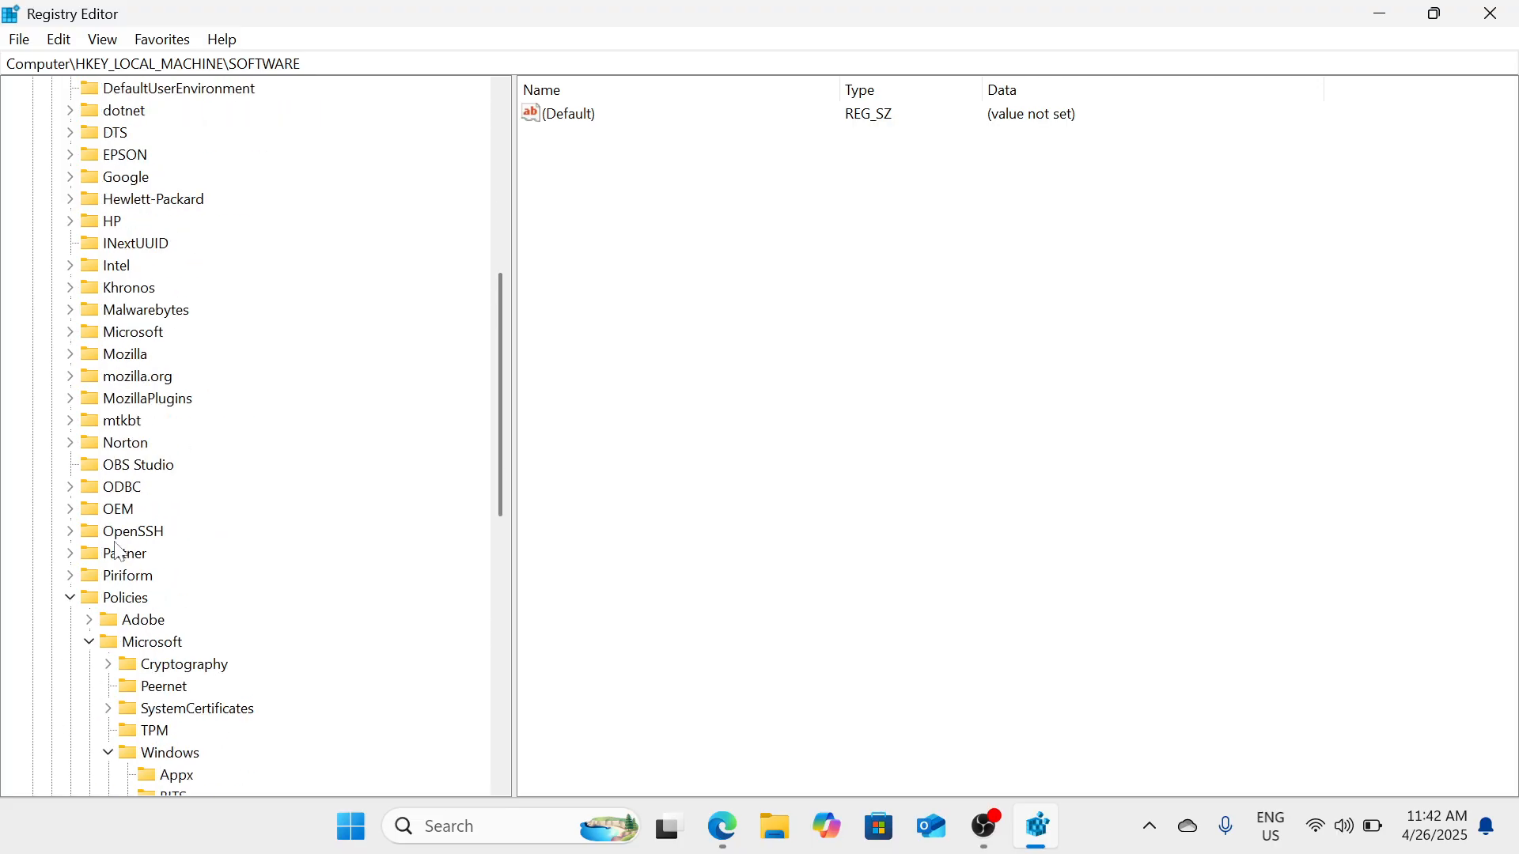
{"action": "double_click", "coordinate": [119, 602]}
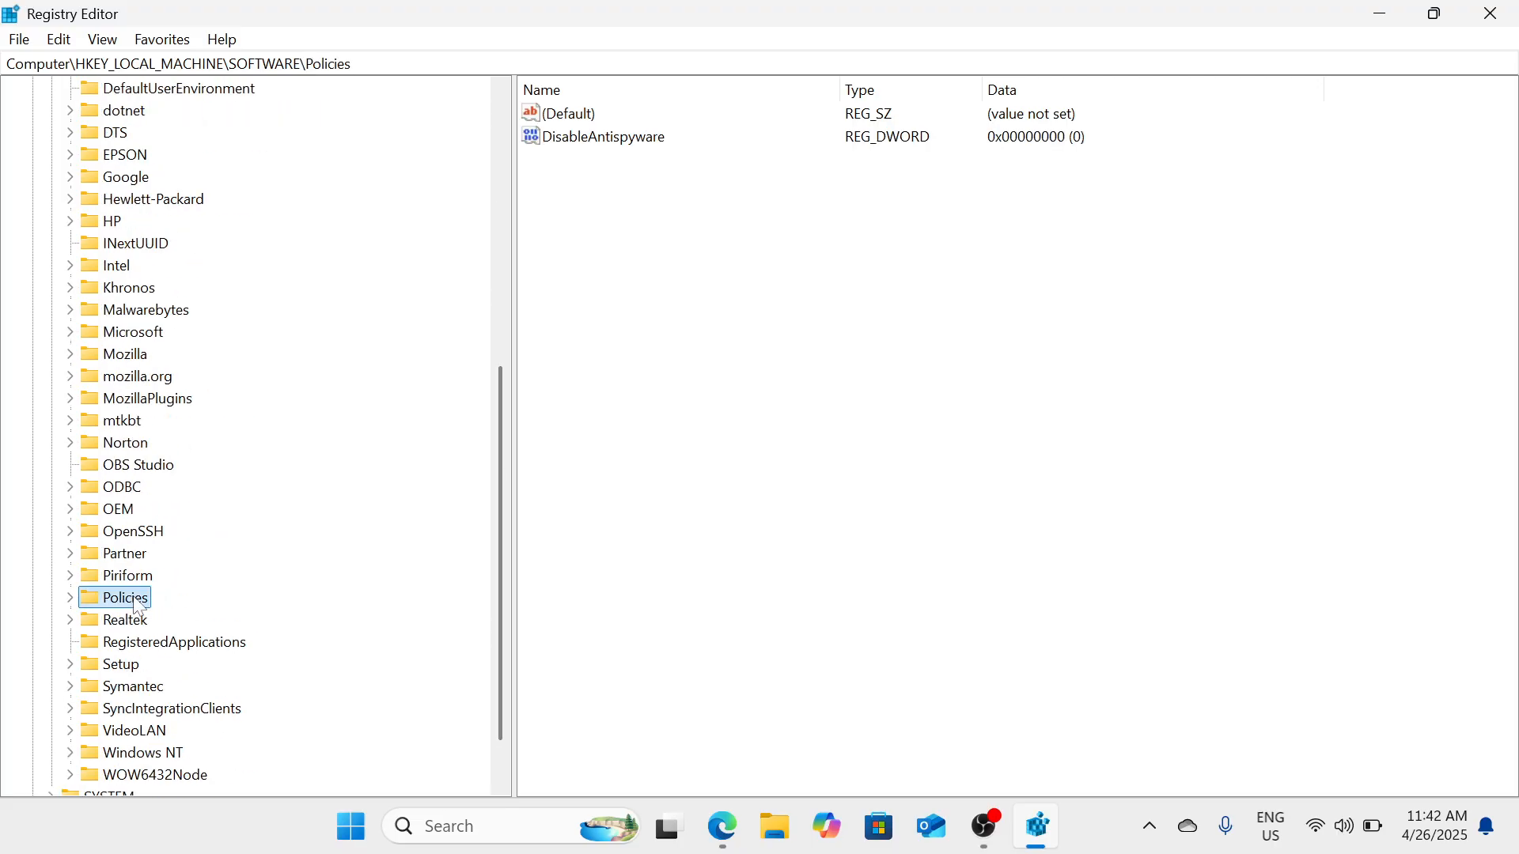
{"action": "double_click", "coordinate": [136, 600]}
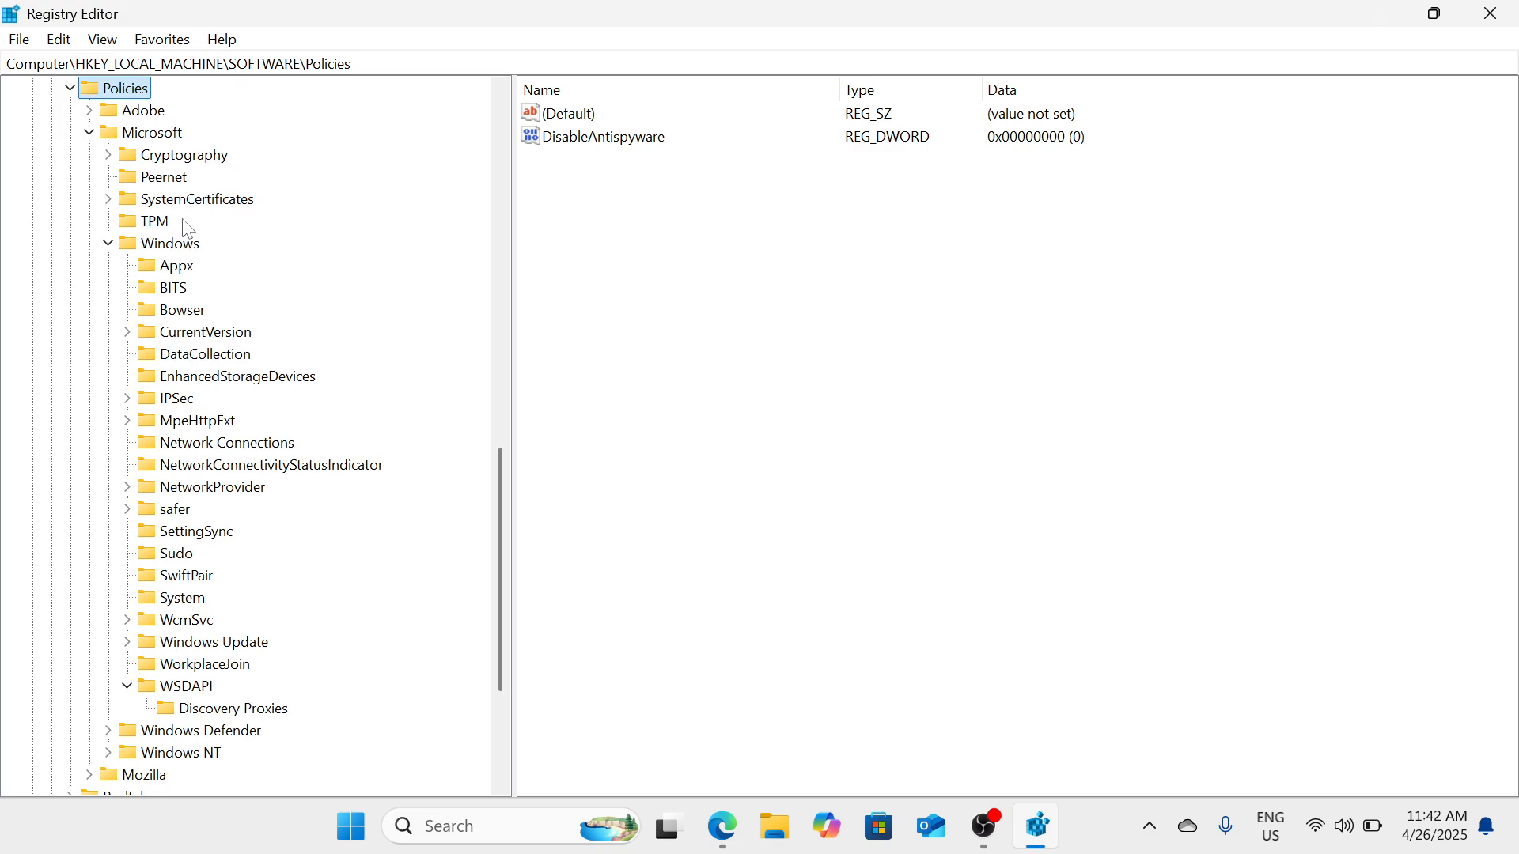
- Browse within Policies to the Microsoft\Windows key and select it
{"action": "left_click", "coordinate": [170, 137]}
{"action": "double_click", "coordinate": [170, 136]}
{"action": "scroll", "coordinate": [103, 356], "scroll_direction": "up", "scroll_amount": 7}
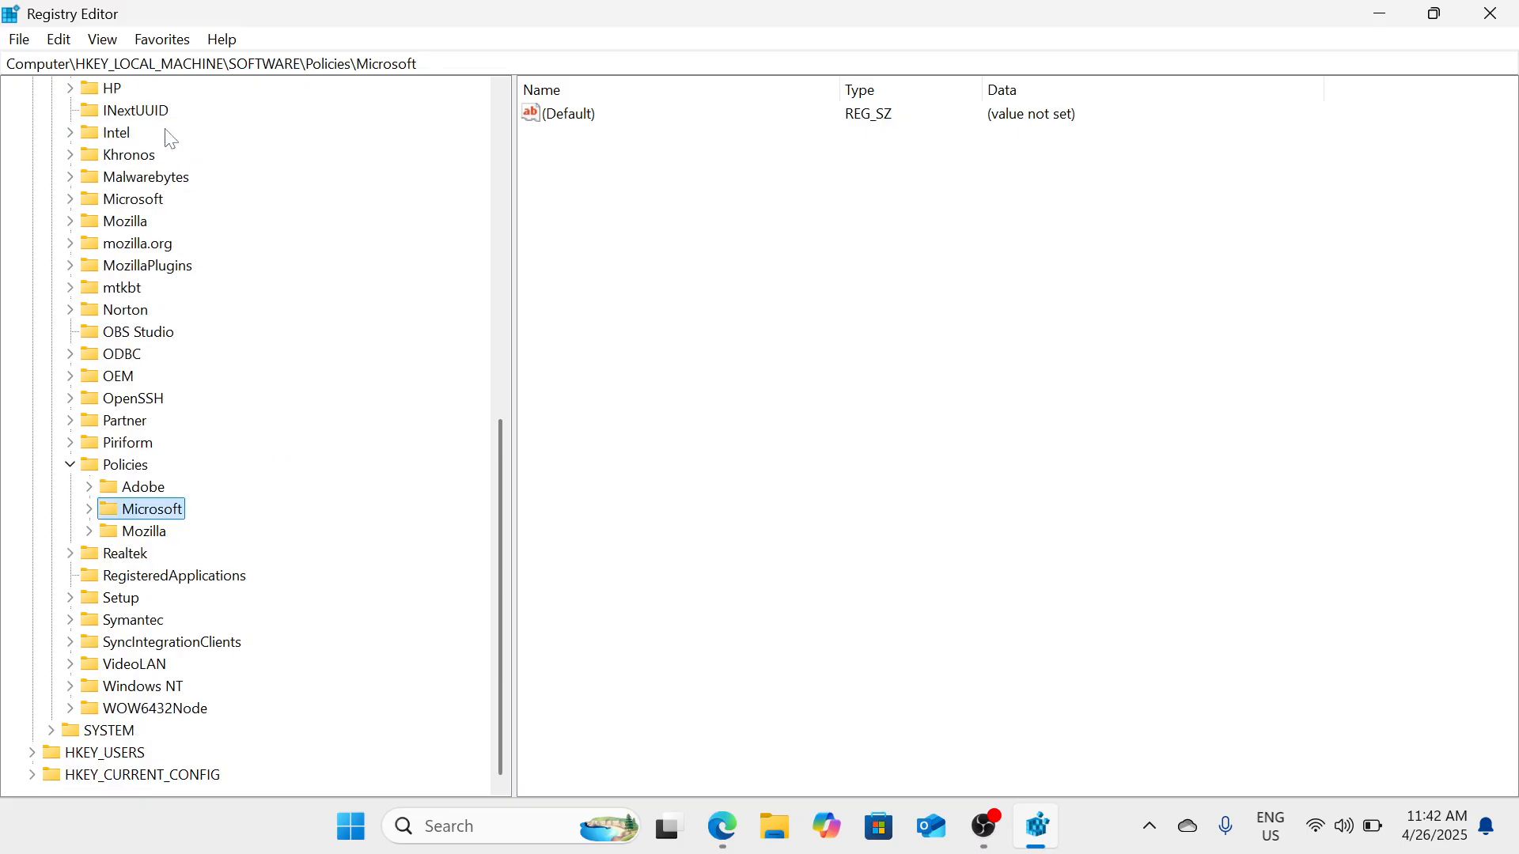
{"action": "scroll", "coordinate": [101, 357], "scroll_direction": "up", "scroll_amount": 2}
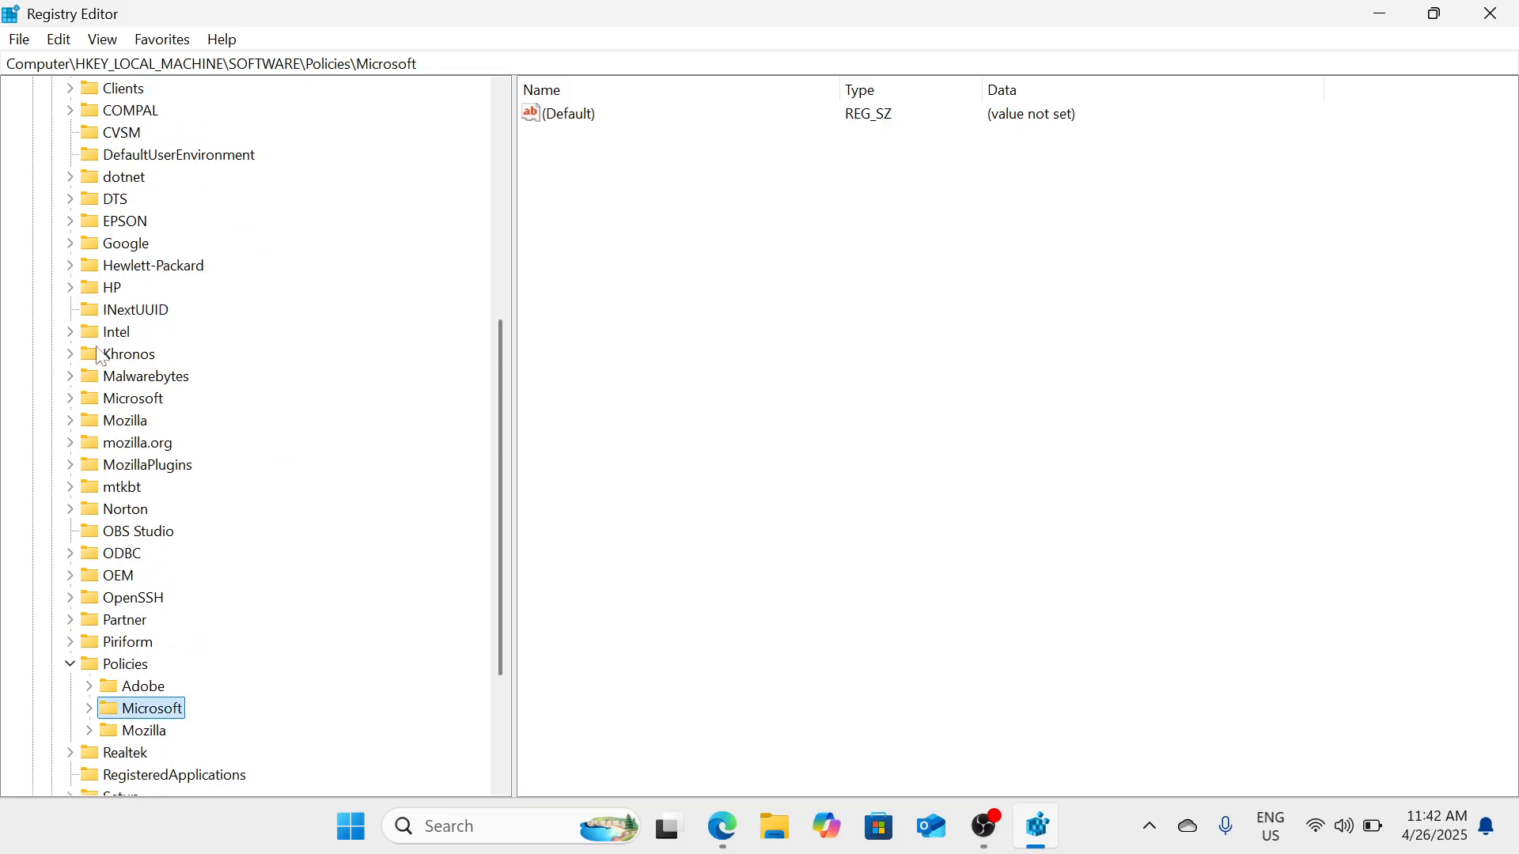
{"action": "double_click", "coordinate": [168, 715]}
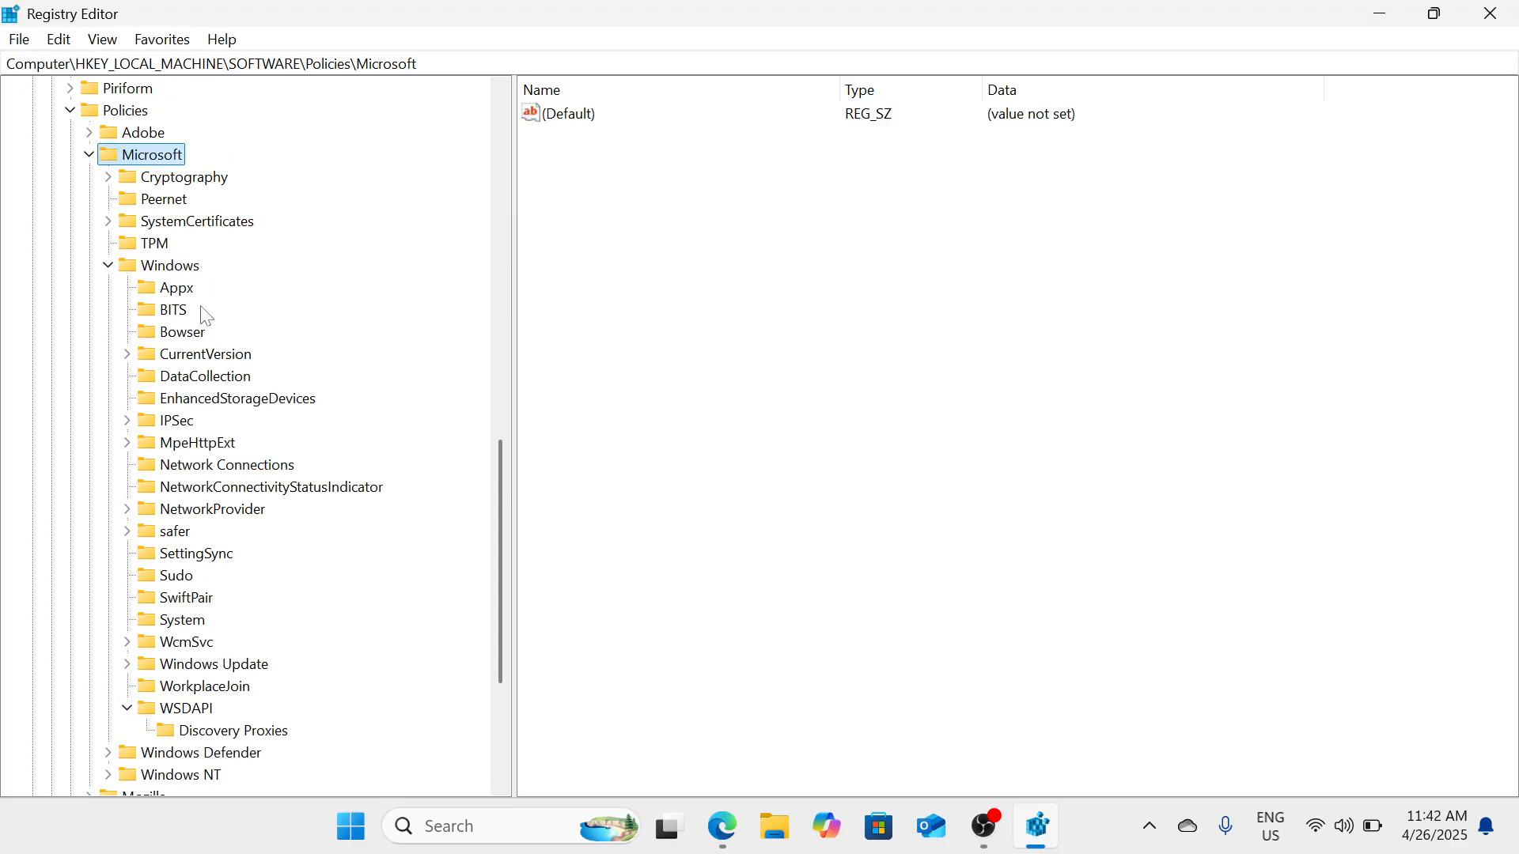
{"action": "double_click", "coordinate": [198, 267]}
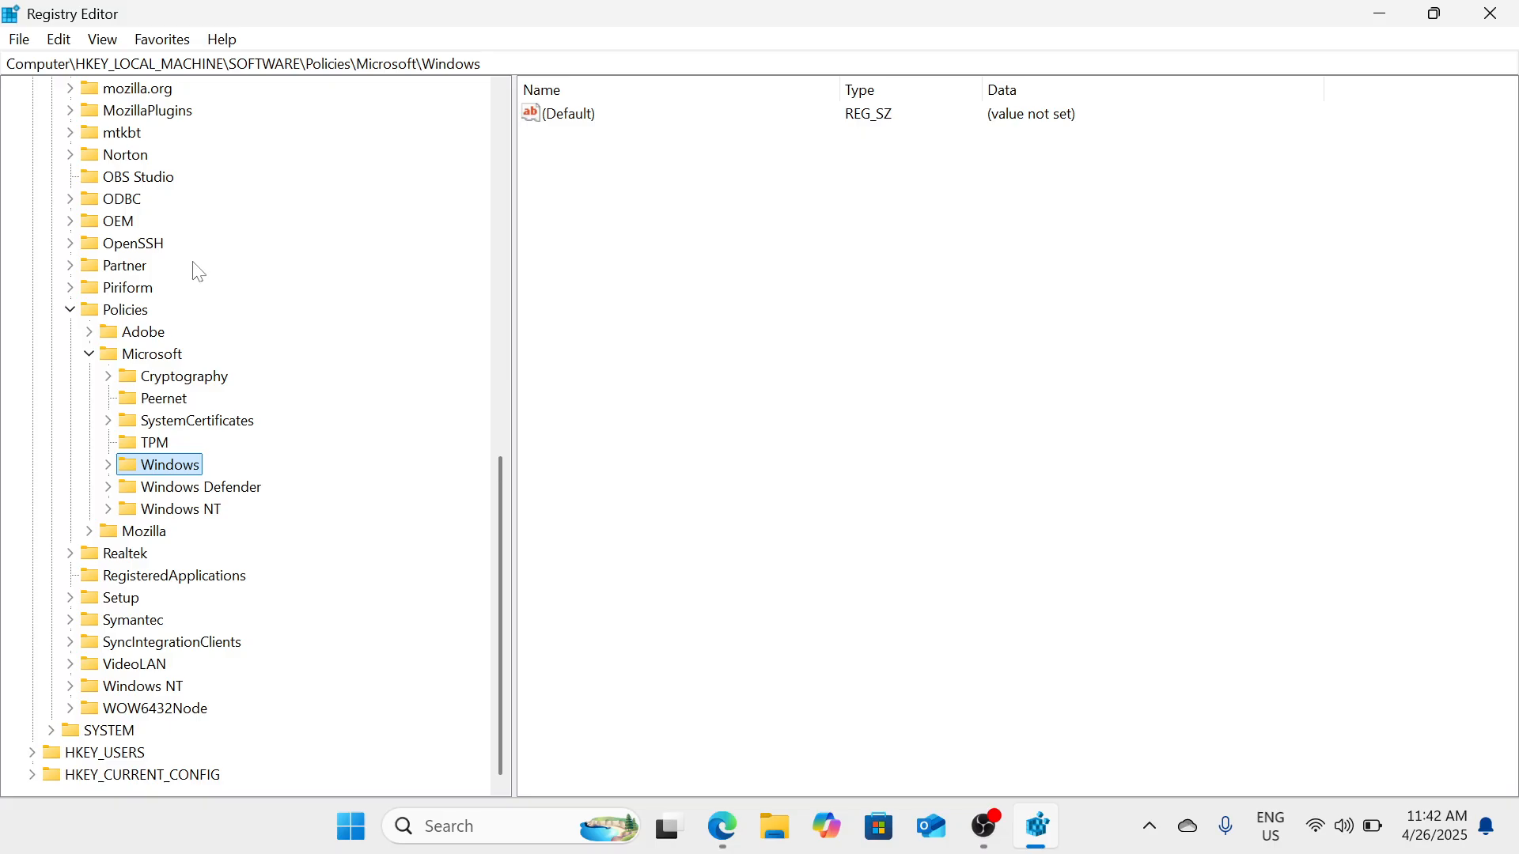
- Create a new key named WindowsUpdates under the Policies\Microsoft\Windows key
{"action": "right_click", "coordinate": [182, 465]}
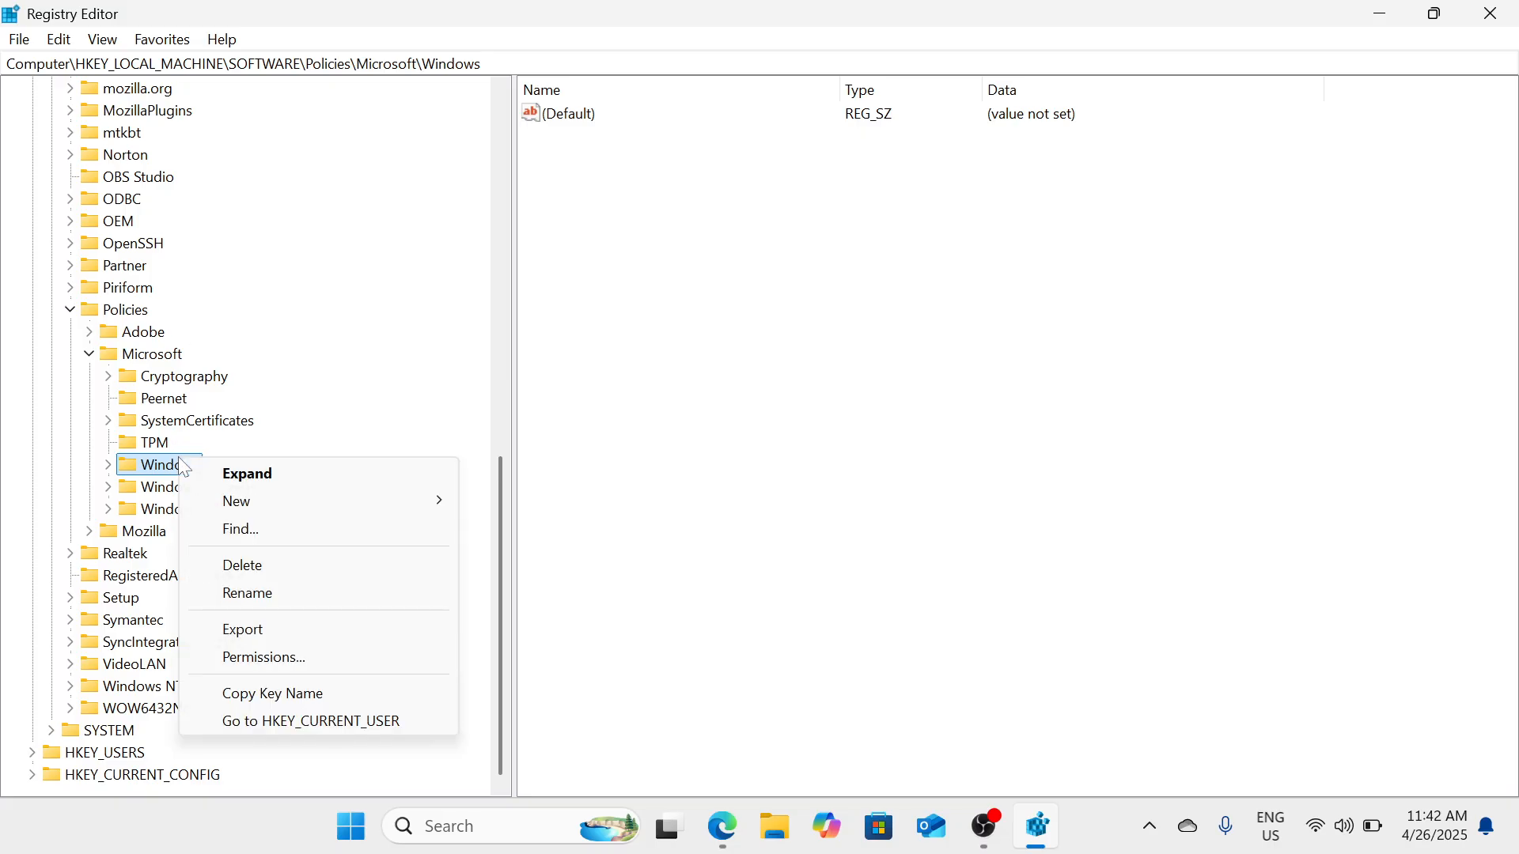
{"action": "mouse_move", "coordinate": [241, 507]}
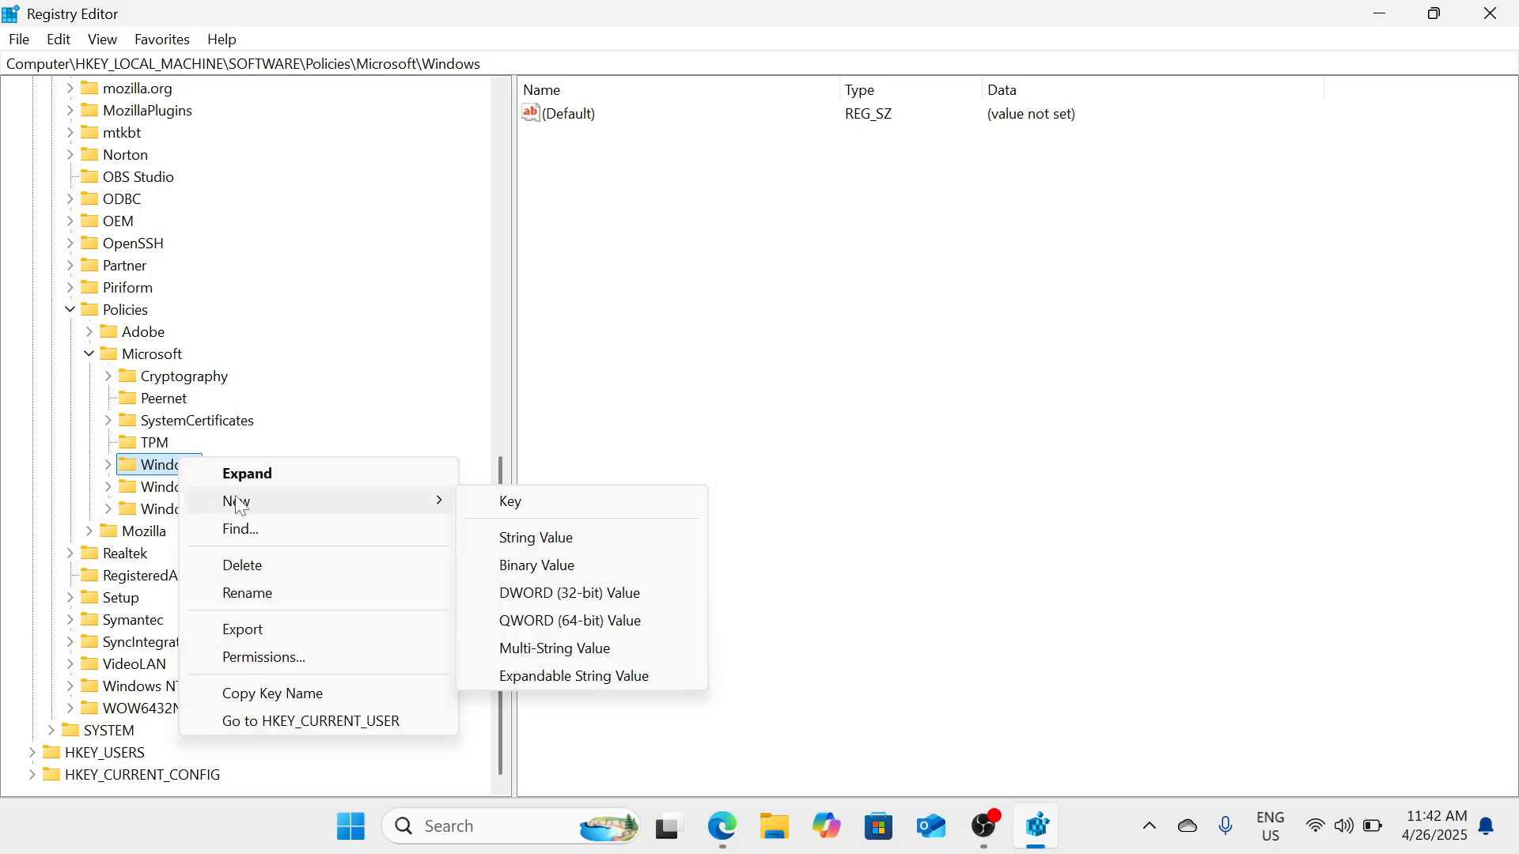
{"action": "left_click", "coordinate": [531, 502]}
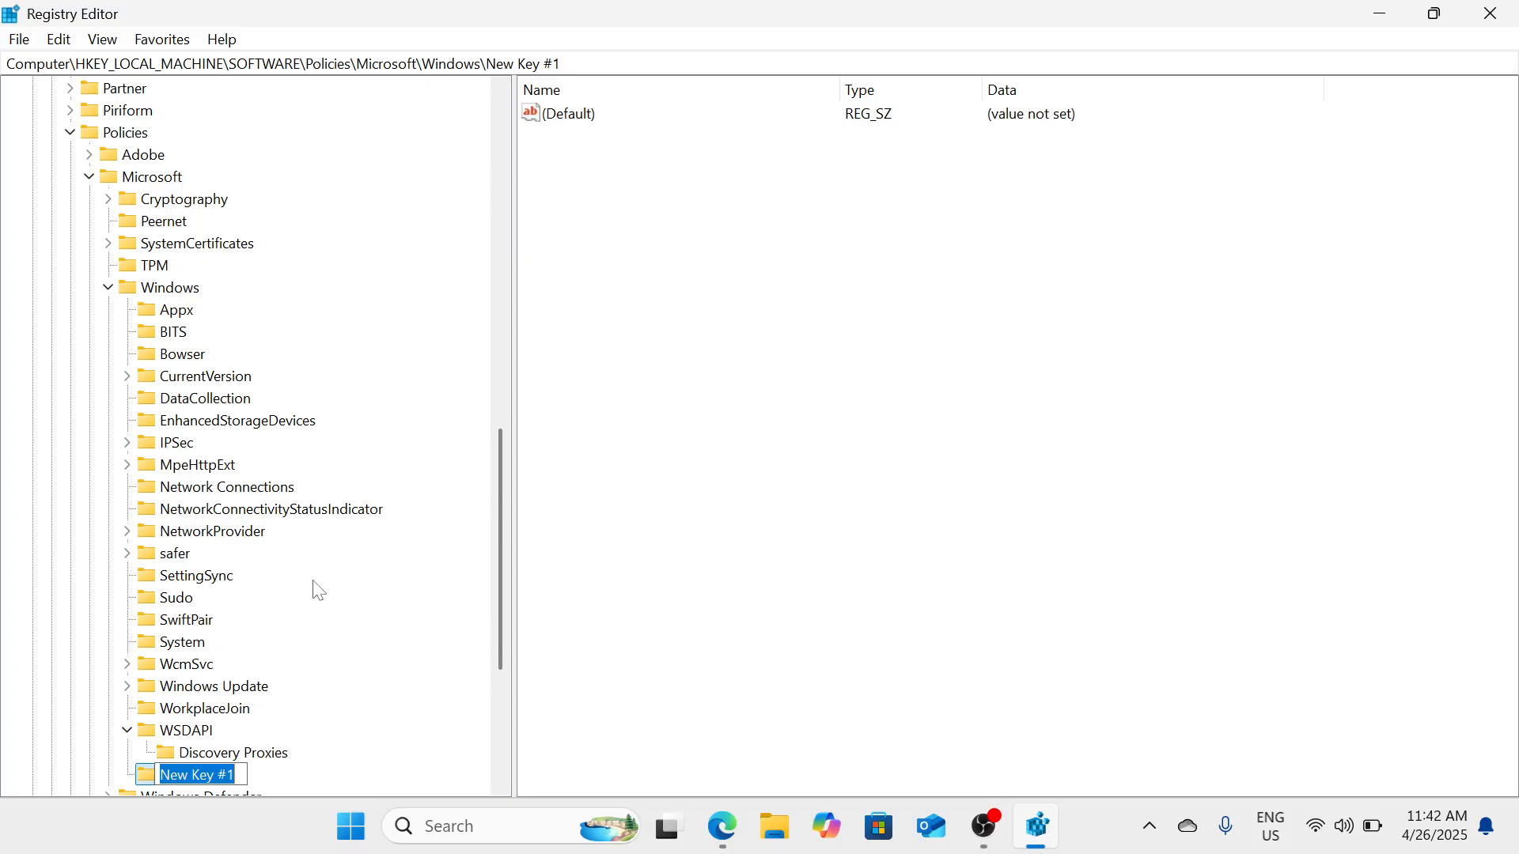
{"action": "type", "text": "Wind"}
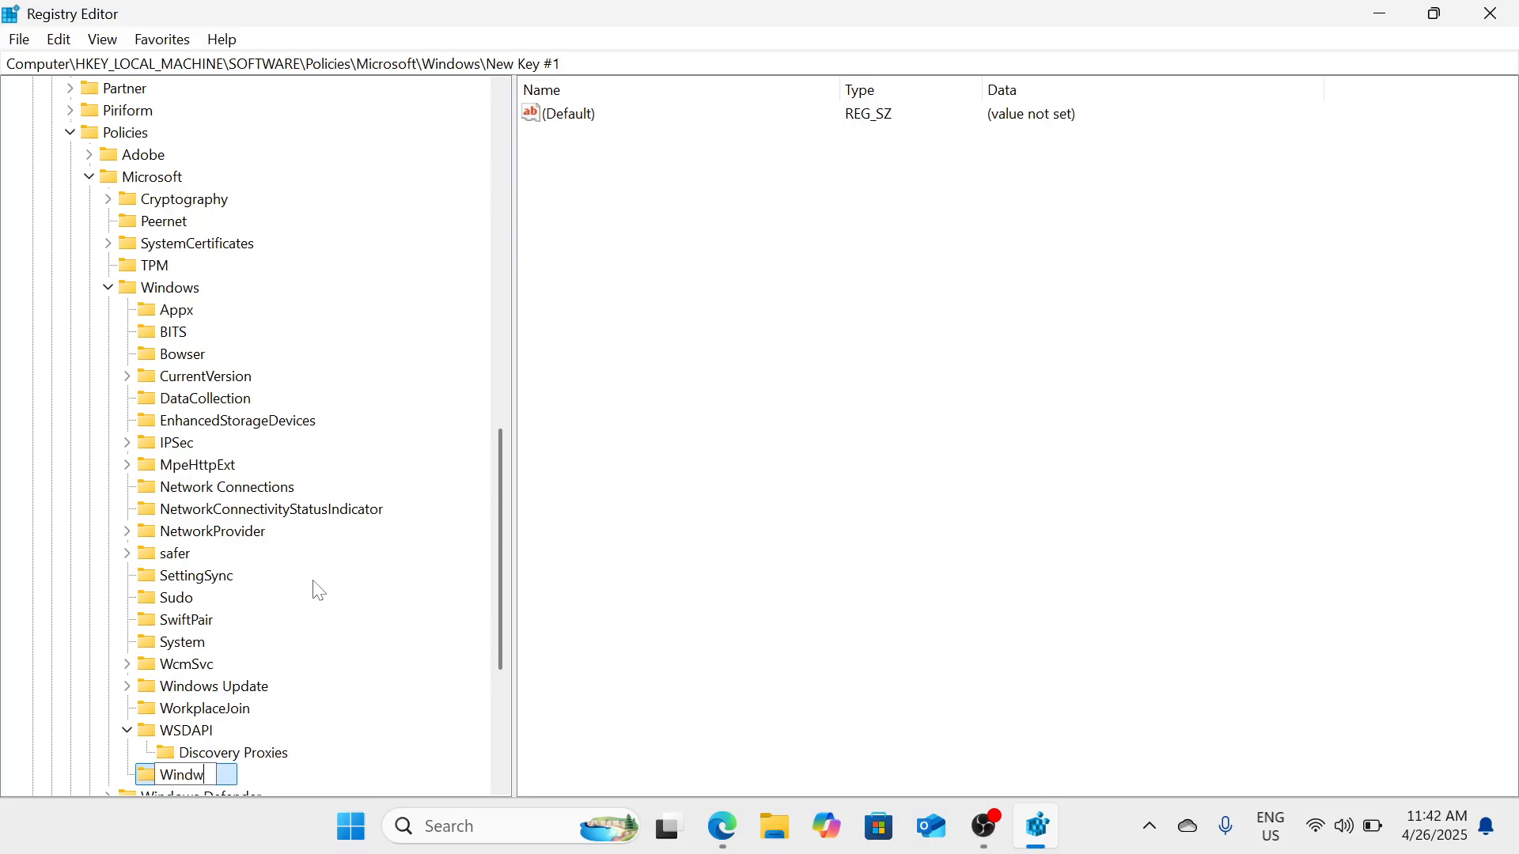
{"action": "type", "text": "owsUpdates"}
{"action": "key", "text": "Return"}
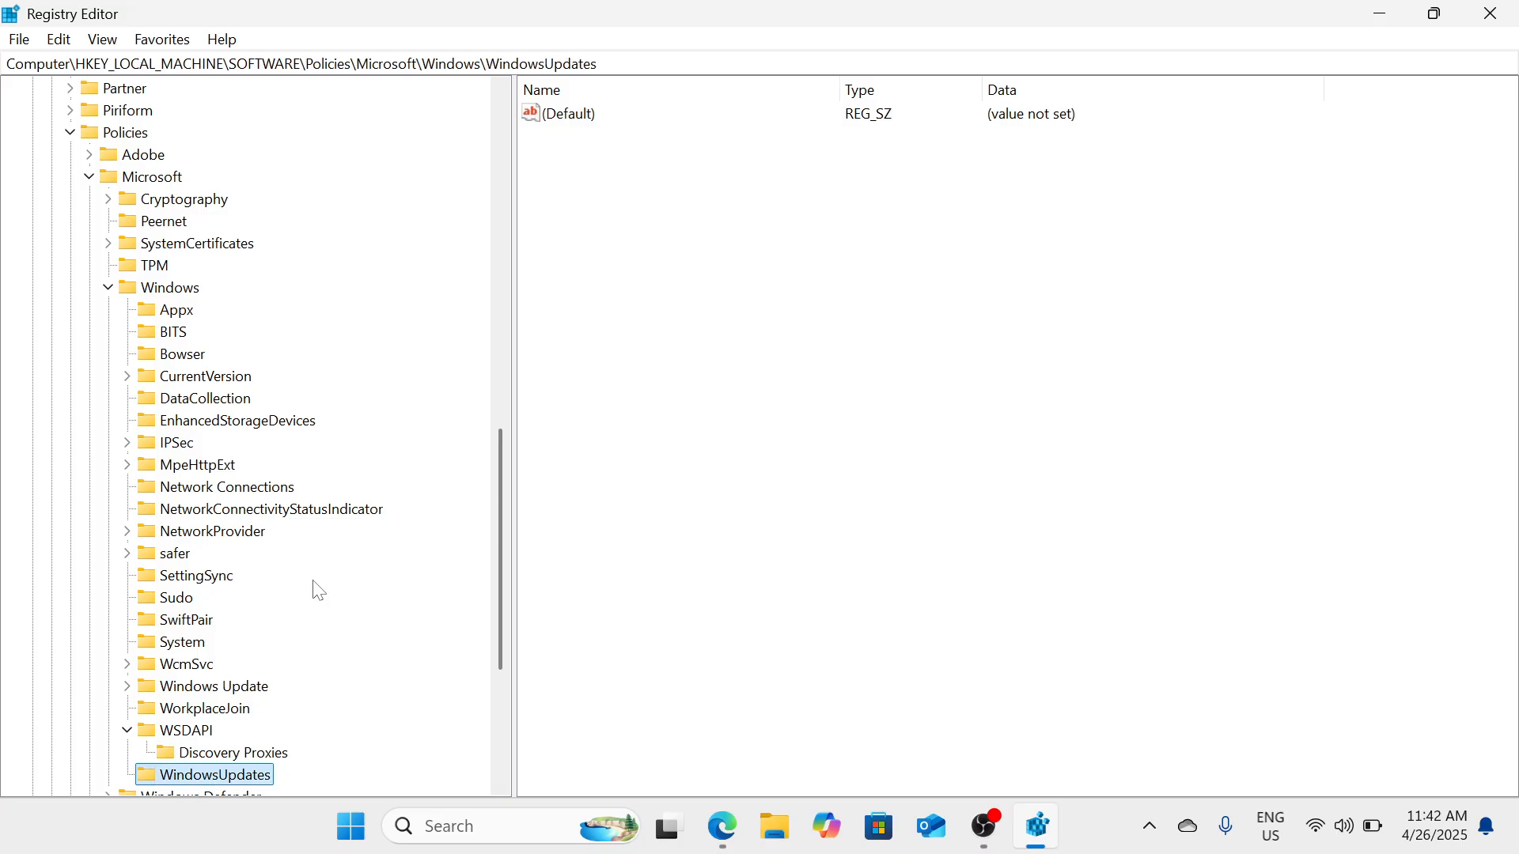
- Create a subkey named AU inside the WindowsUpdates key
{"action": "right_click", "coordinate": [252, 785]}
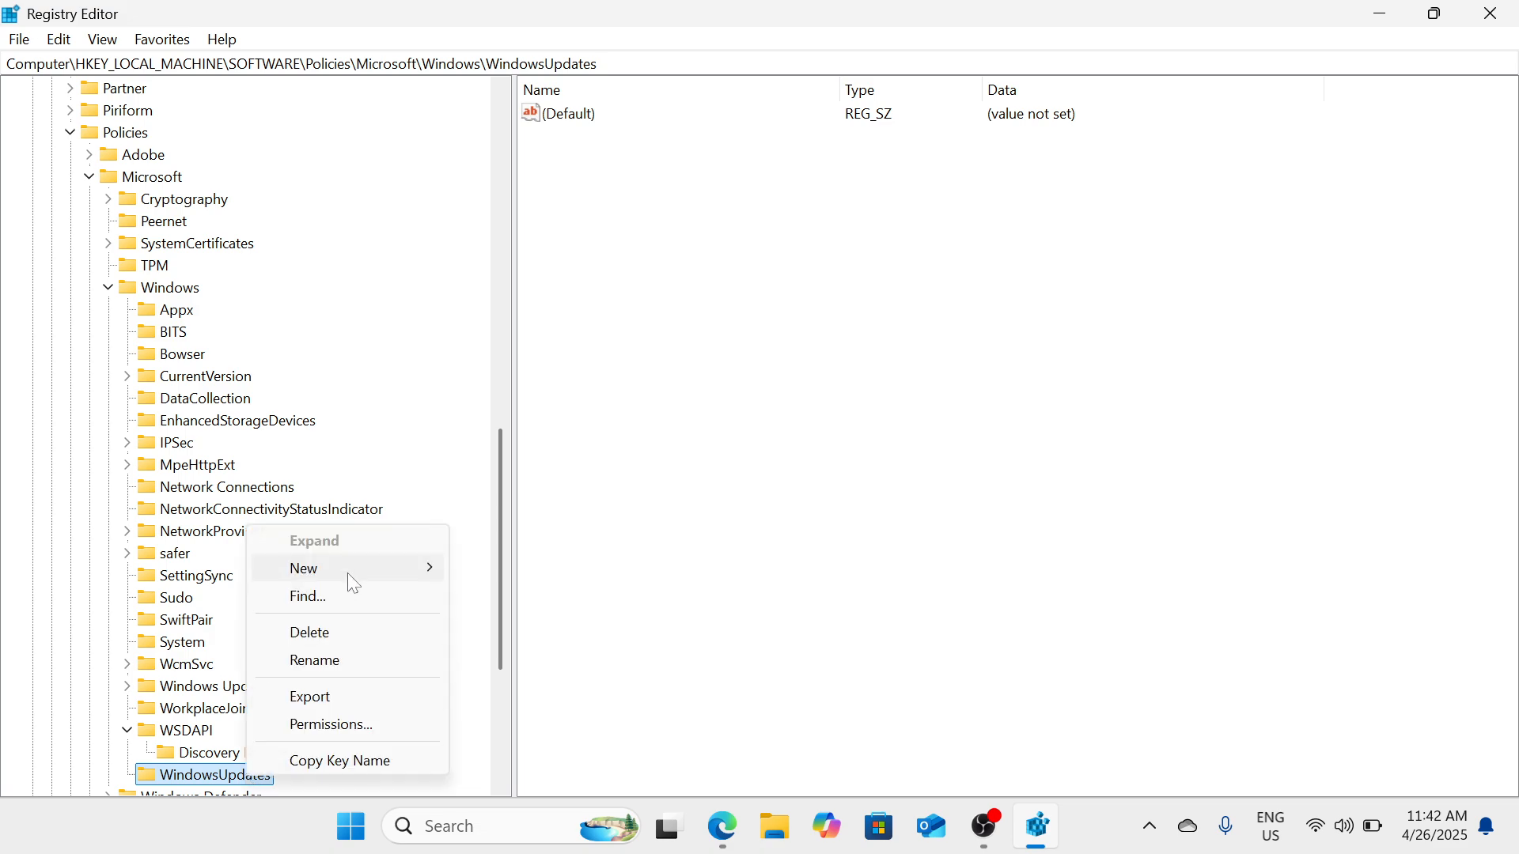
{"action": "mouse_move", "coordinate": [354, 586]}
{"action": "left_click", "coordinate": [525, 568]}
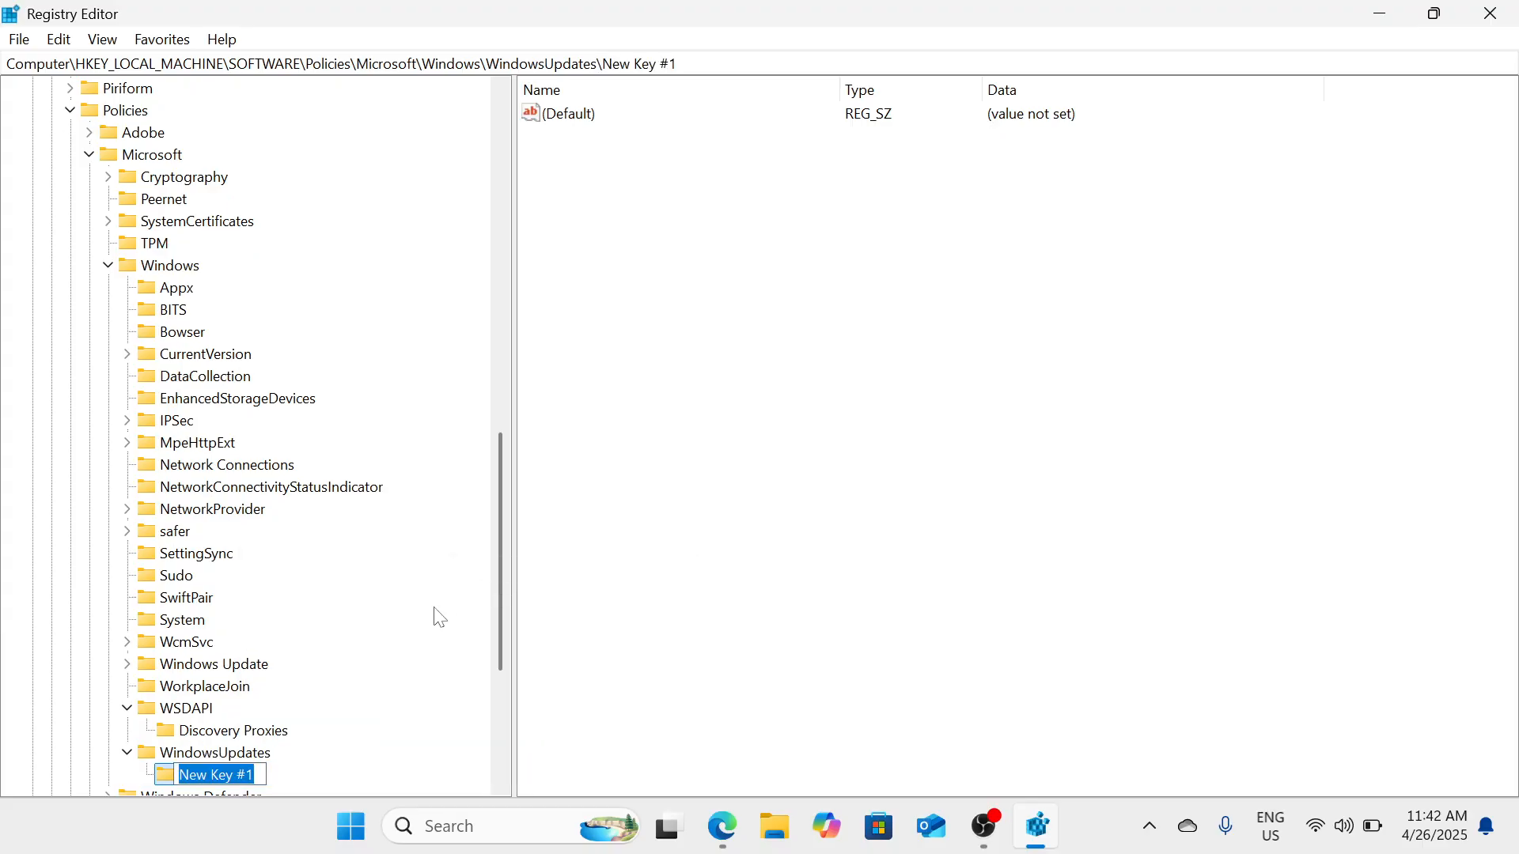
{"action": "type", "text": "AU"}
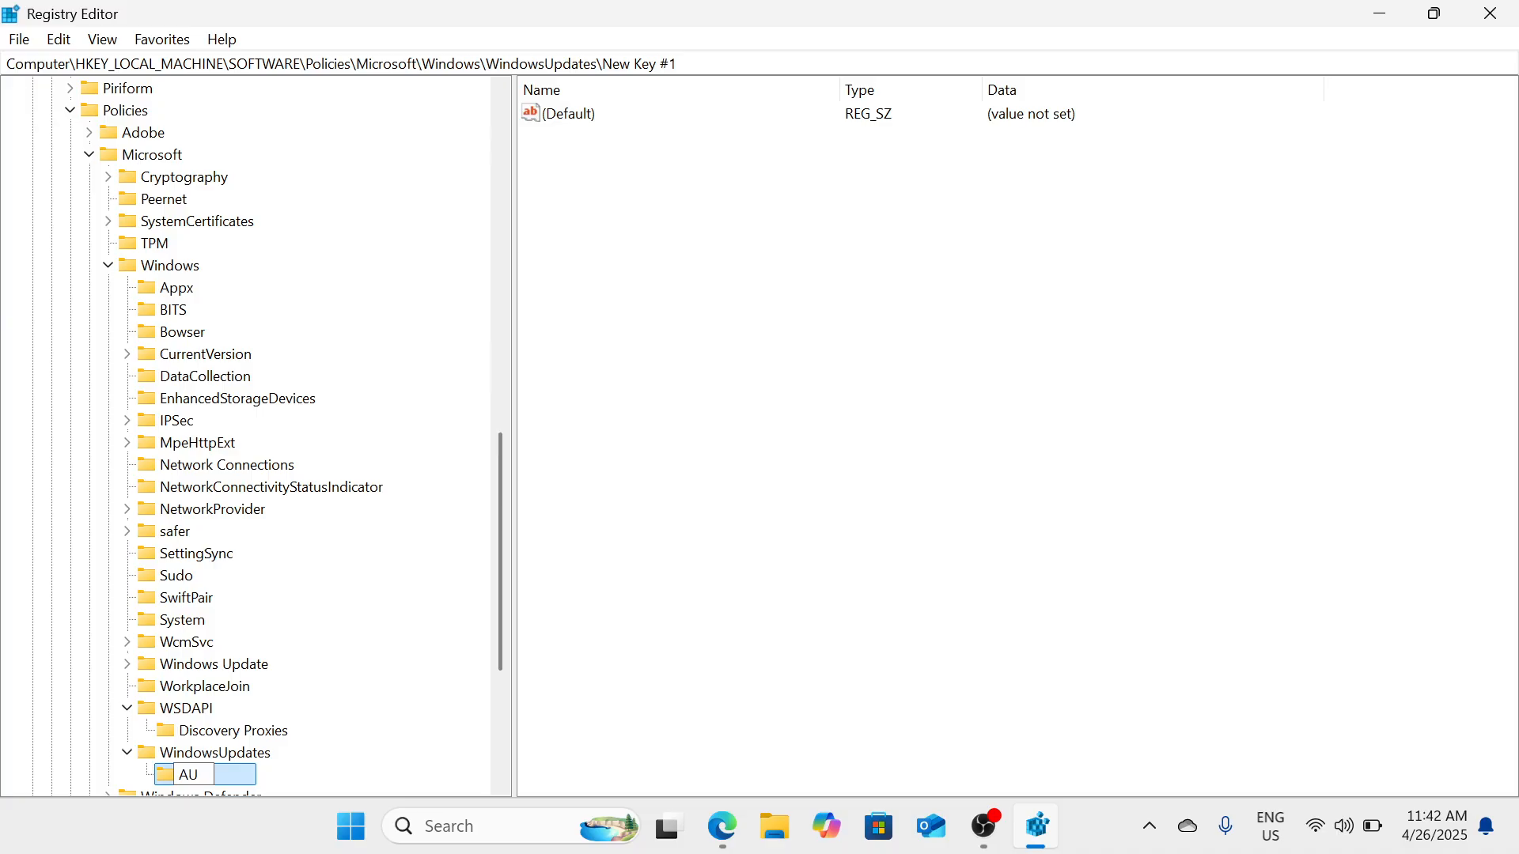
{"action": "key", "text": "Return"}
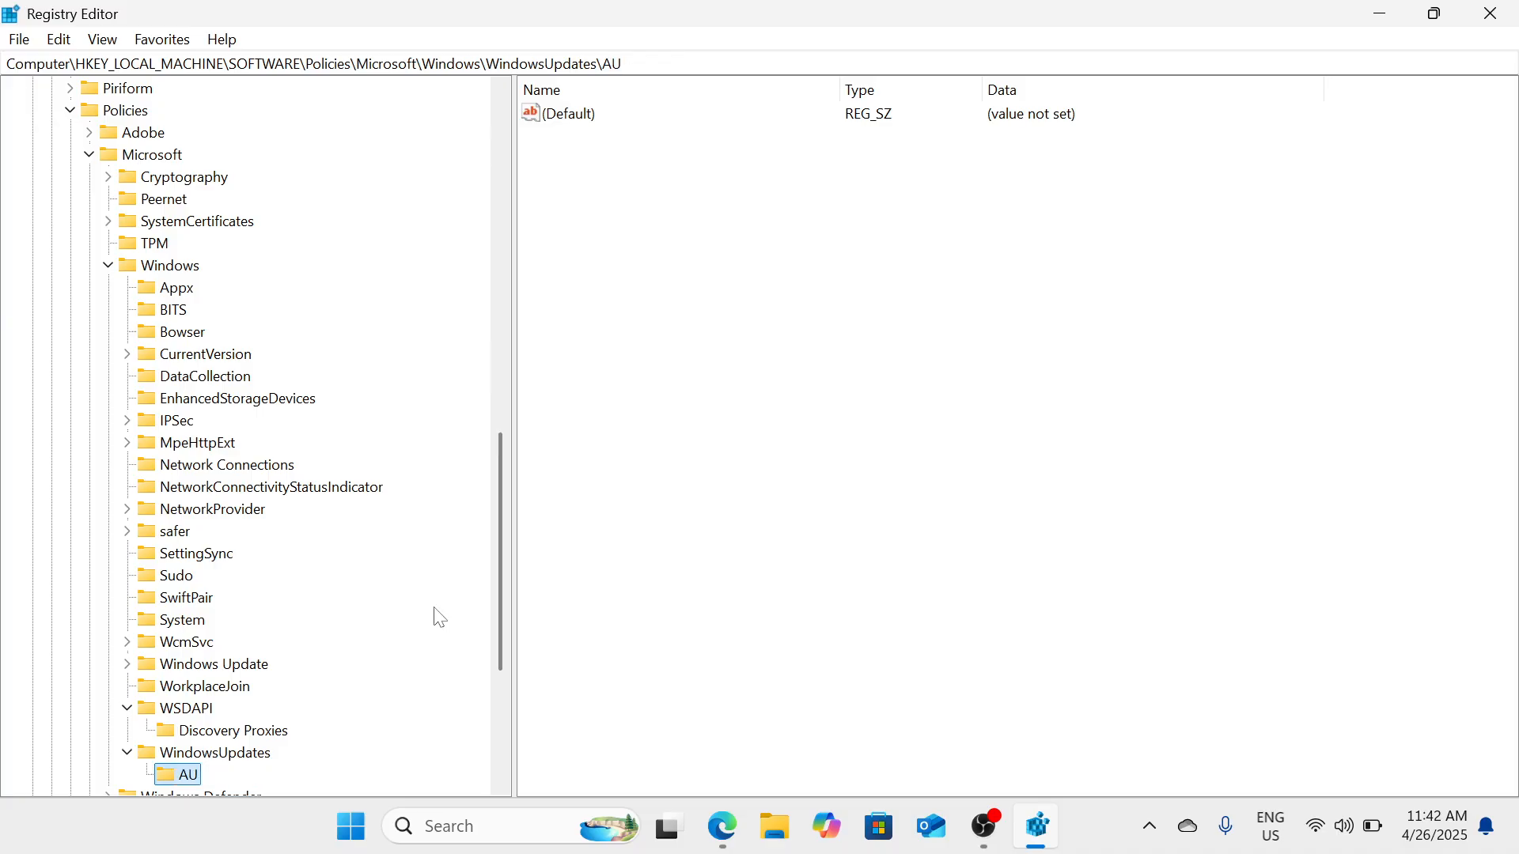
- Create a DWORD (32-bit) value named NoAutoRebootWithLoggedOnUser inside the AU key
{"action": "right_click", "coordinate": [758, 212]}
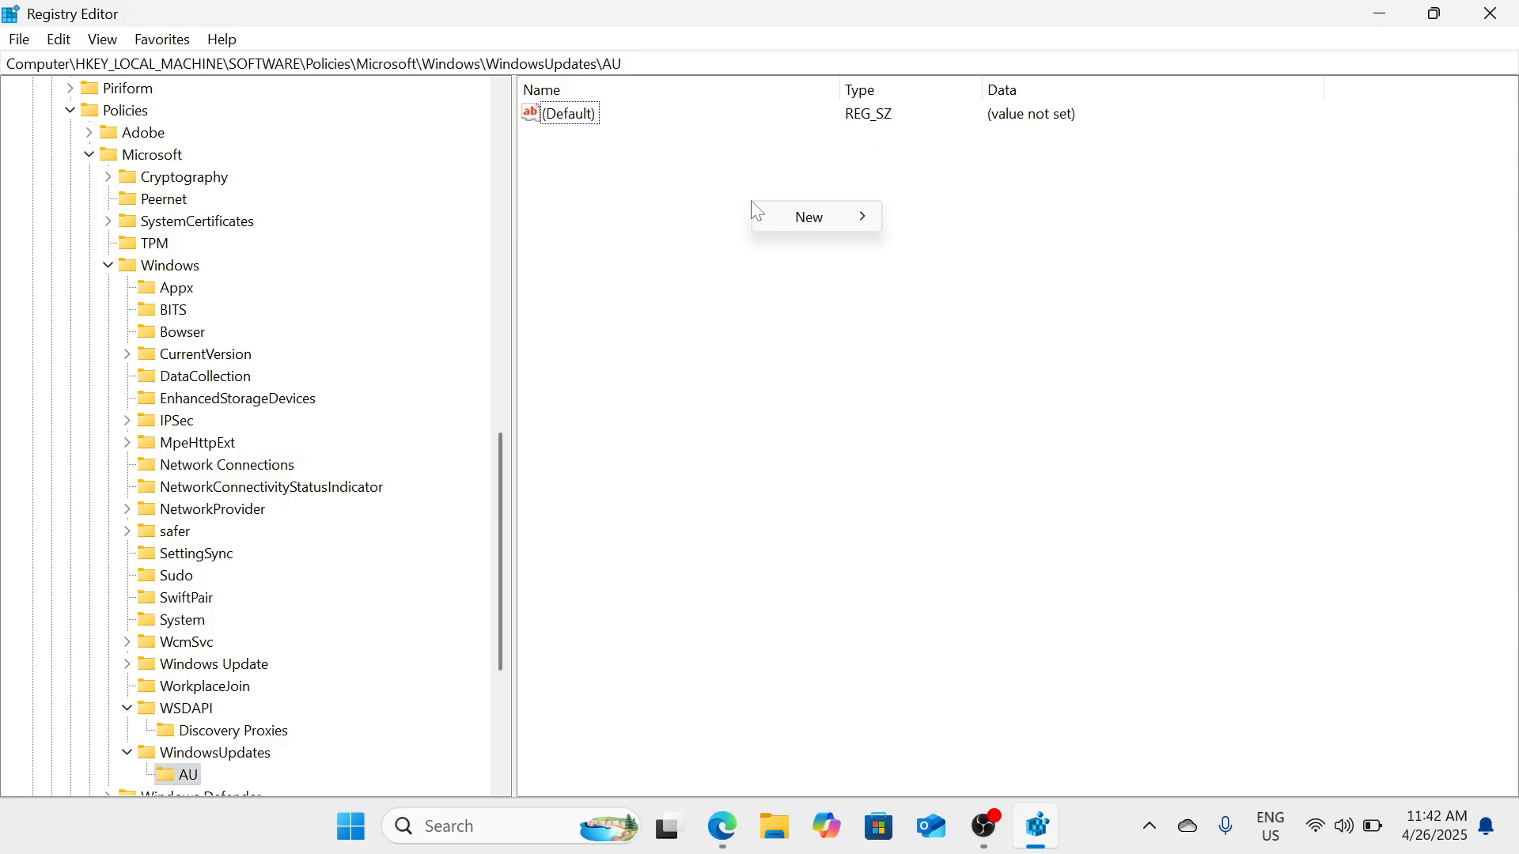
{"action": "mouse_move", "coordinate": [820, 220]}
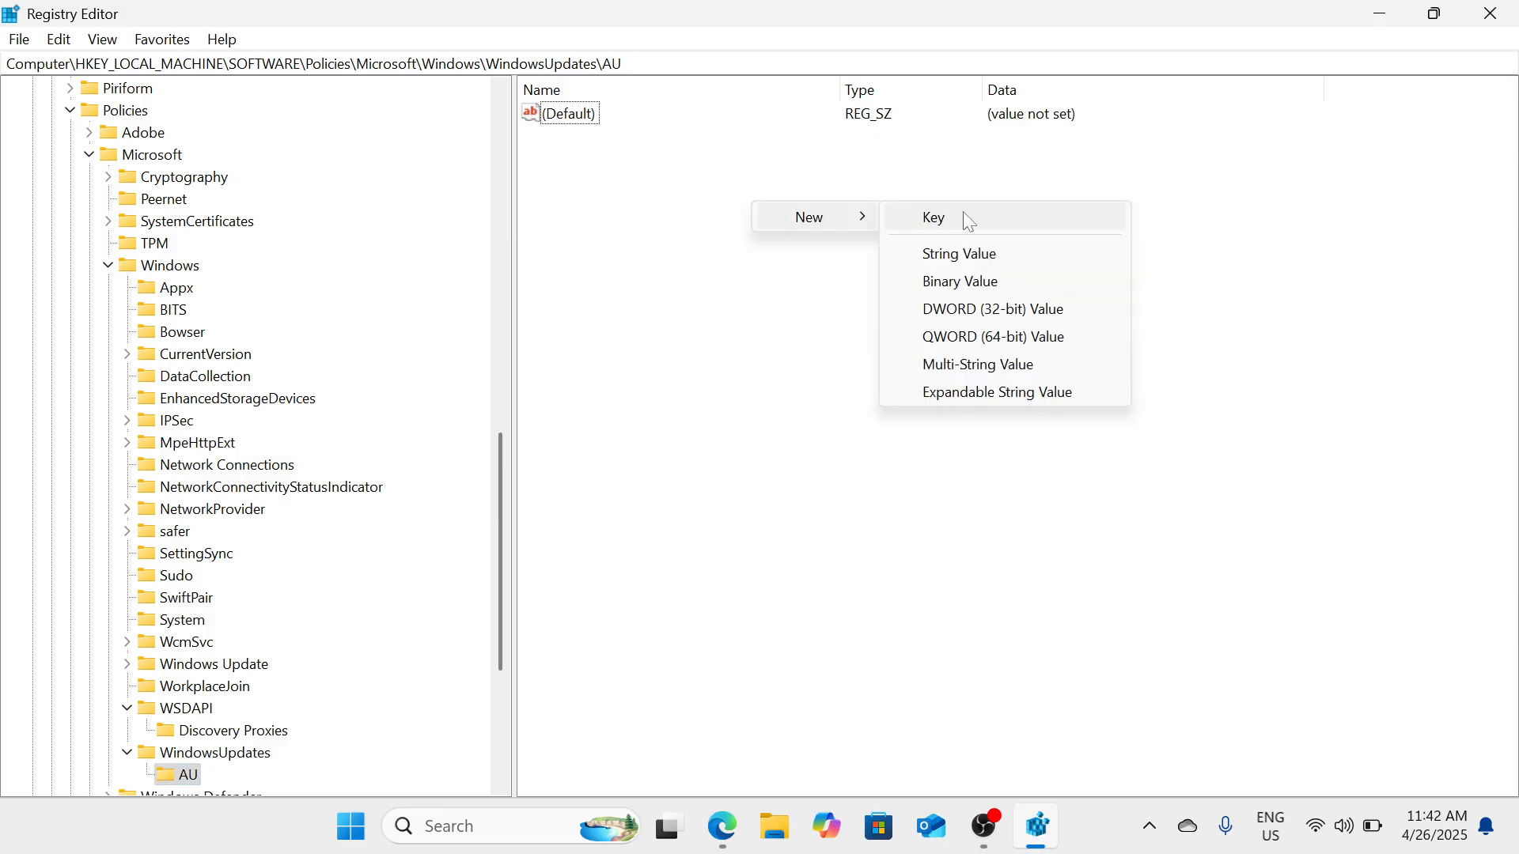
{"action": "left_click", "coordinate": [1015, 313]}
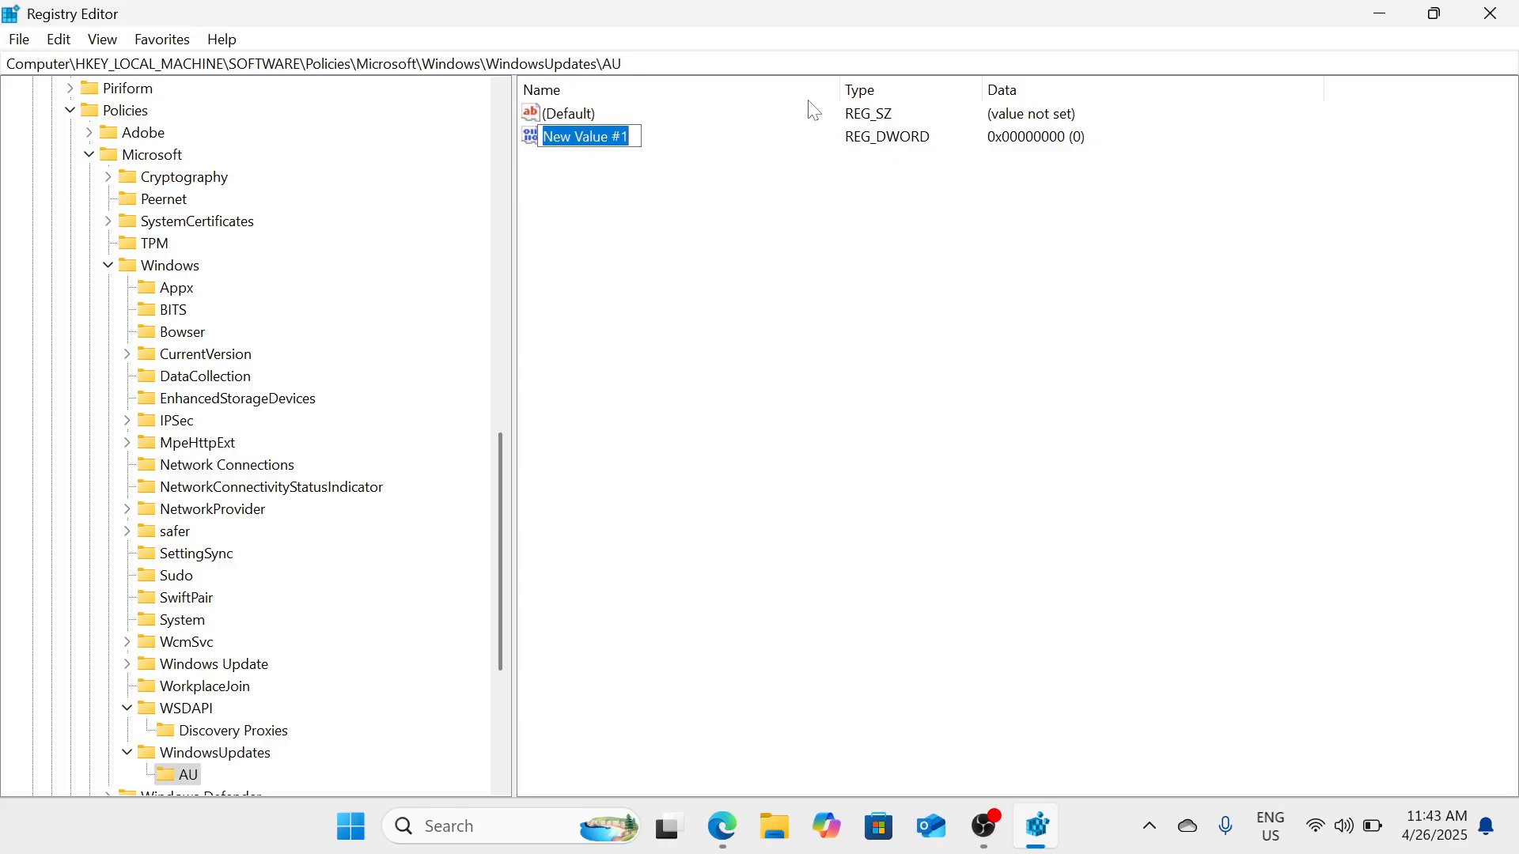
{"action": "type", "text": "n"}
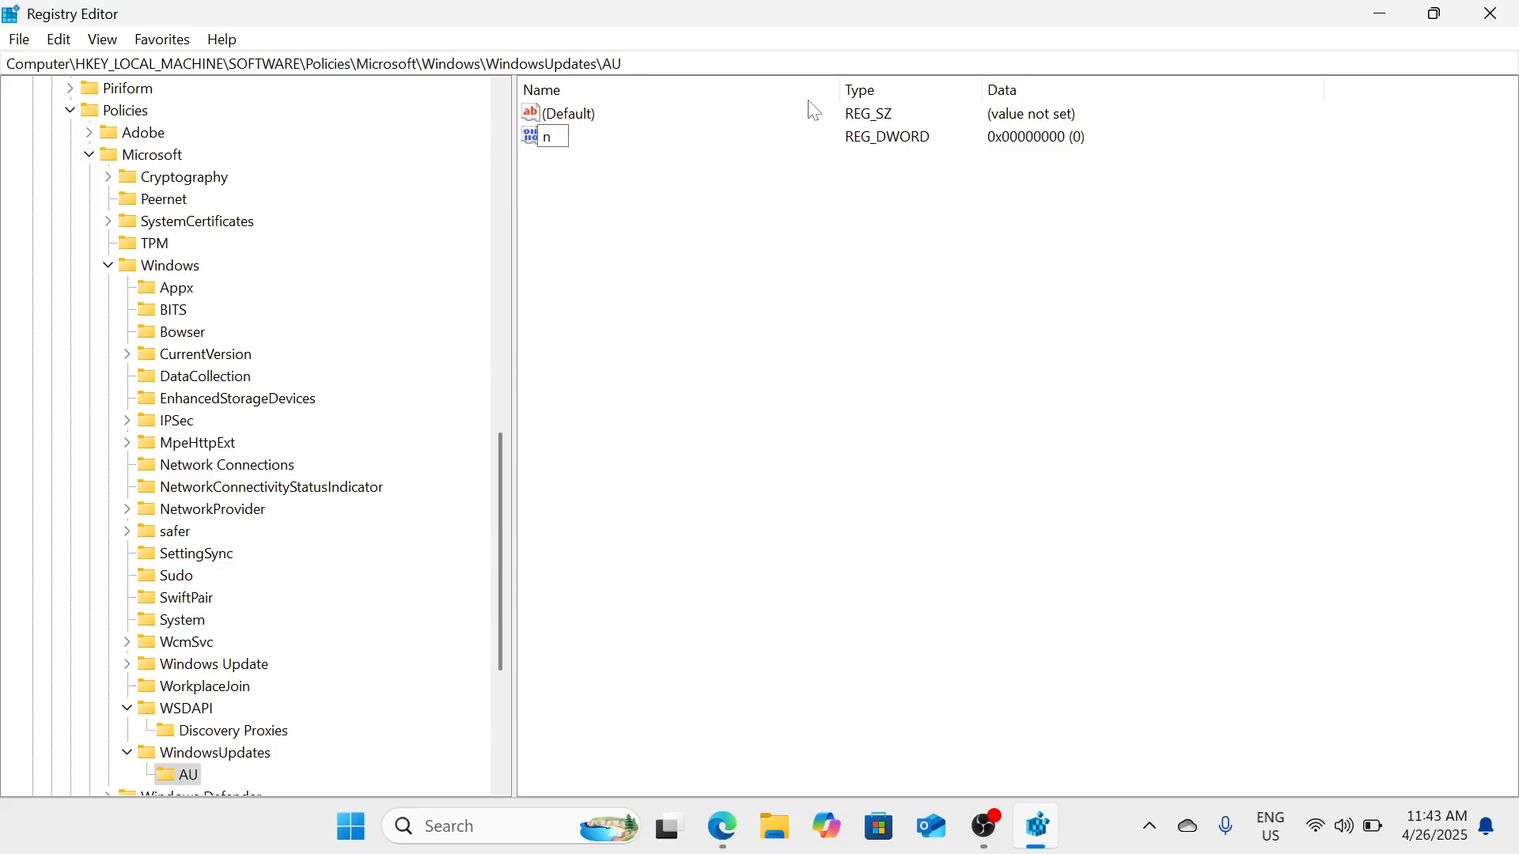
{"action": "key", "text": "BackSpace"}
{"action": "type", "text": "NoAutoRebootWithL"}
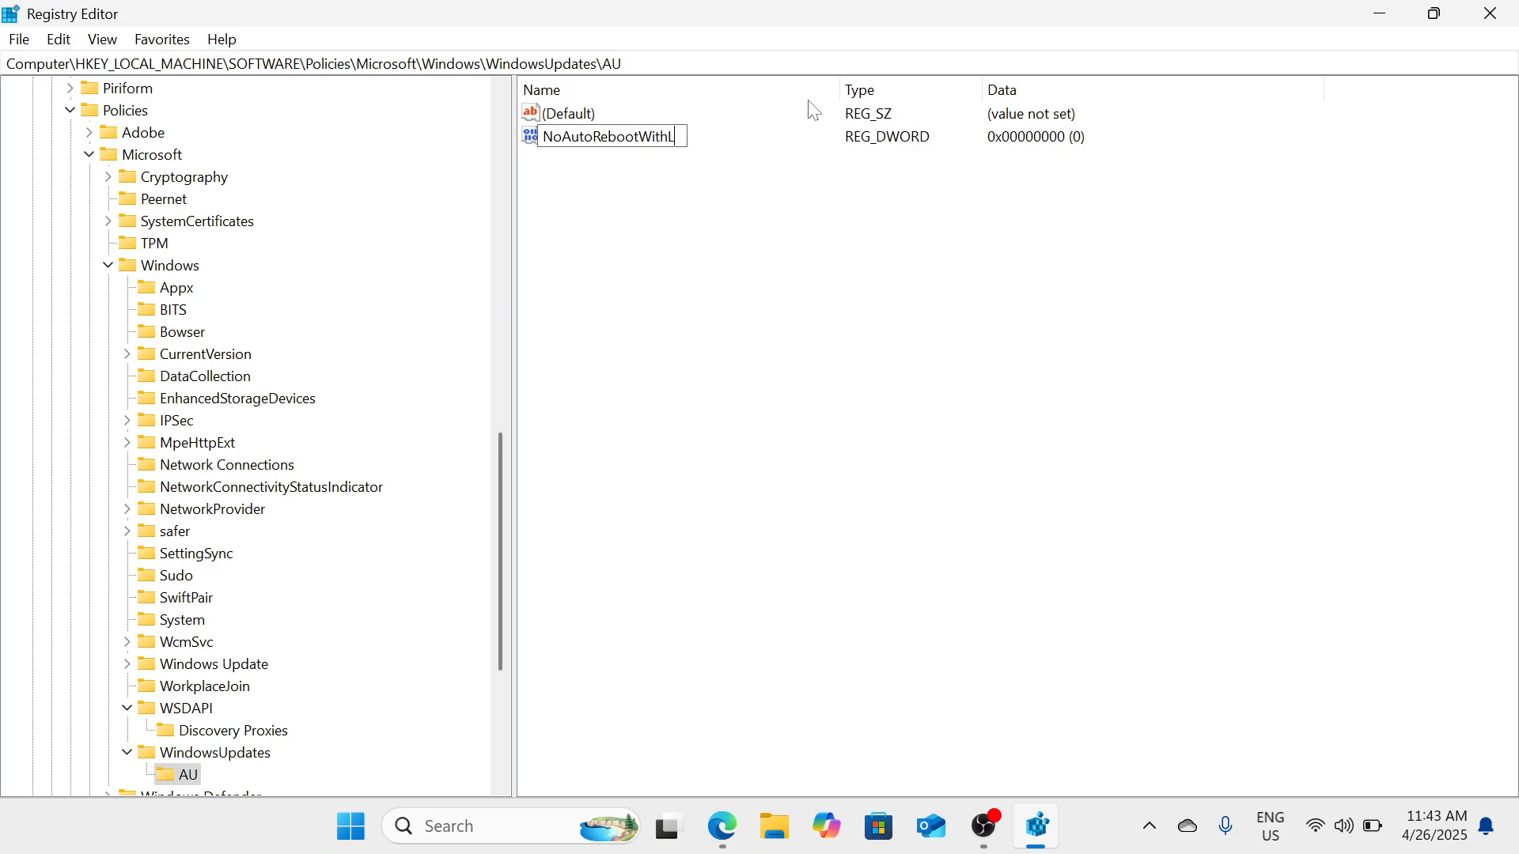
{"action": "type", "text": "oggedOnUser"}
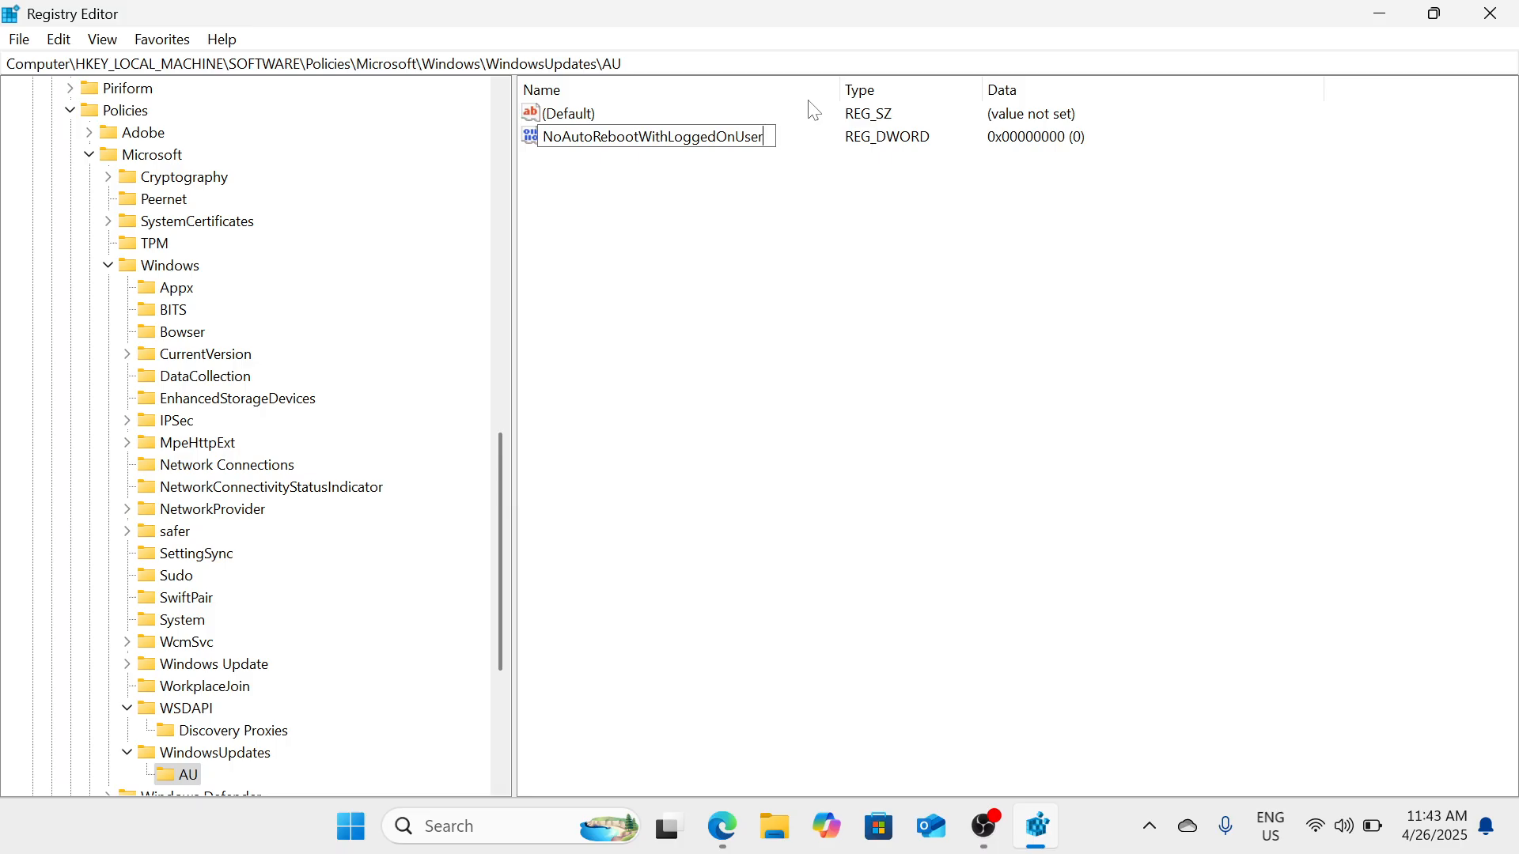
{"action": "key", "text": "Return"}
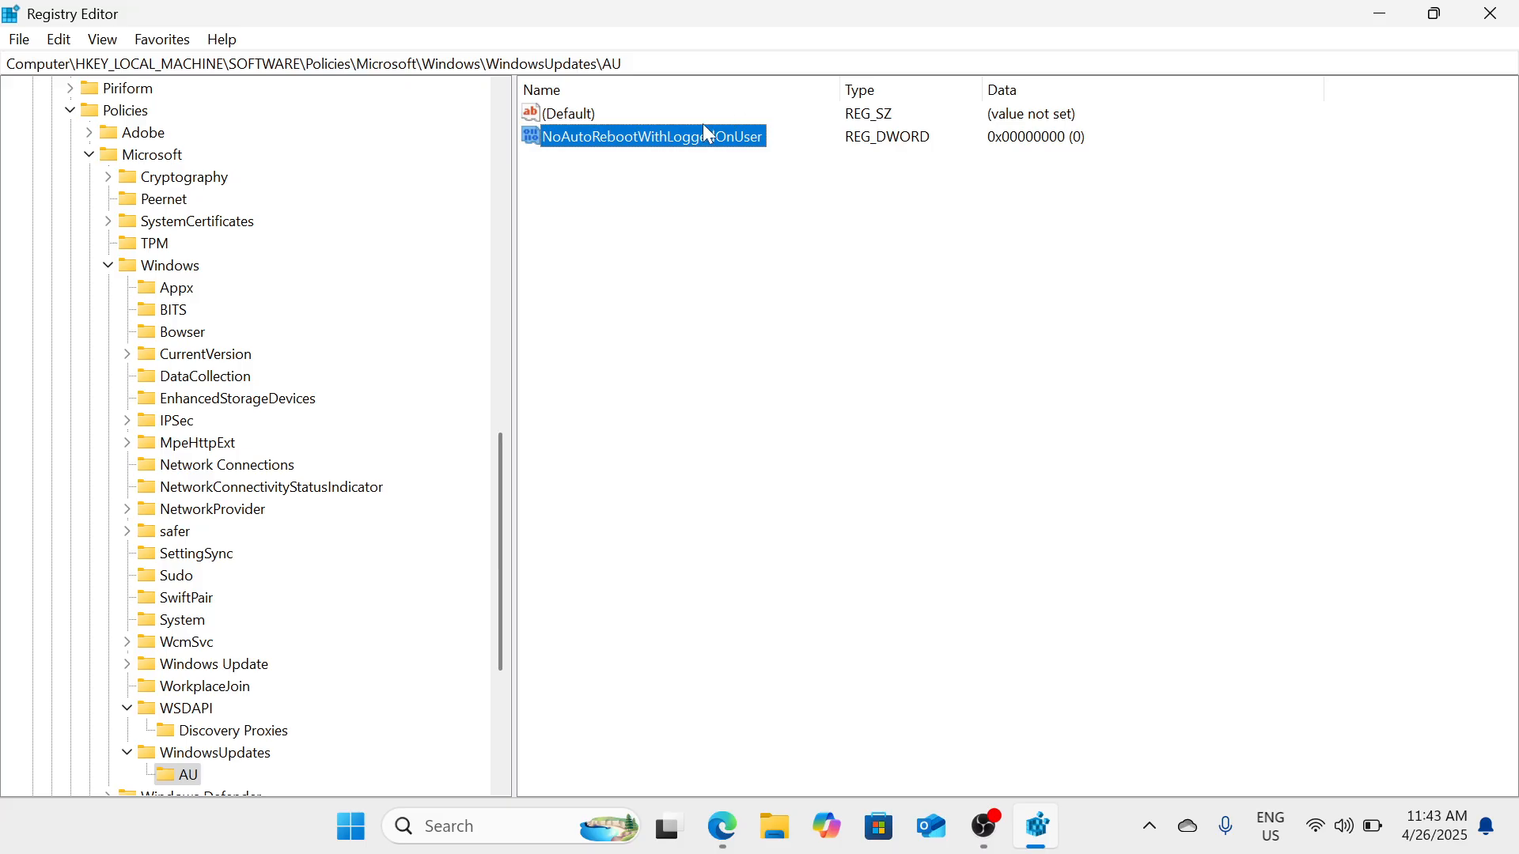
- Open the NoAutoRebootWithLoggedOnUser value for editing, accept its data as 0 in hexadecimal, and close Registry Editor
{"action": "right_click", "coordinate": [716, 141]}
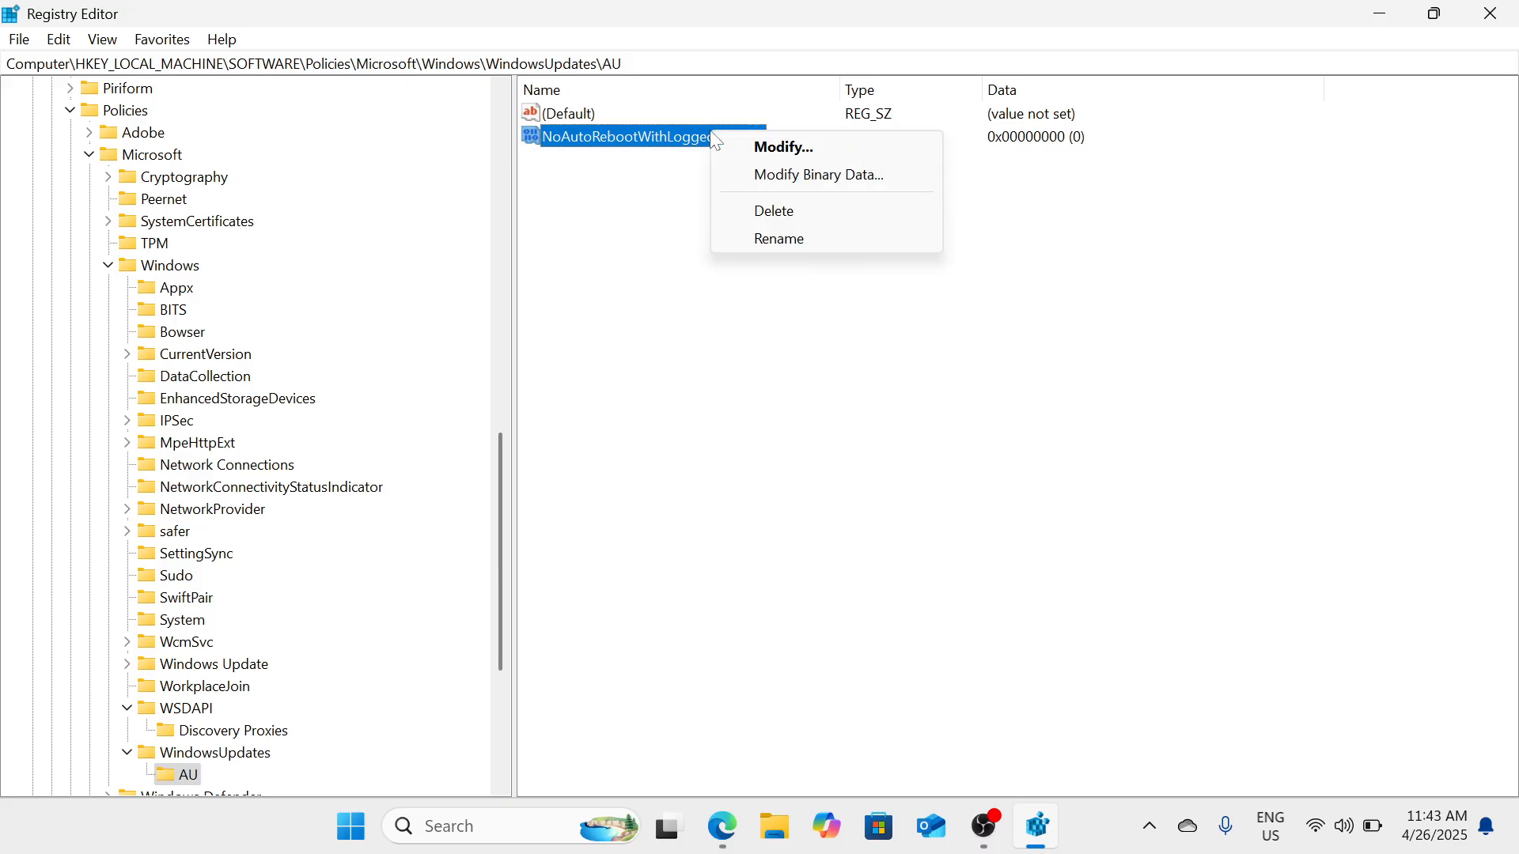
{"action": "left_click", "coordinate": [794, 145]}
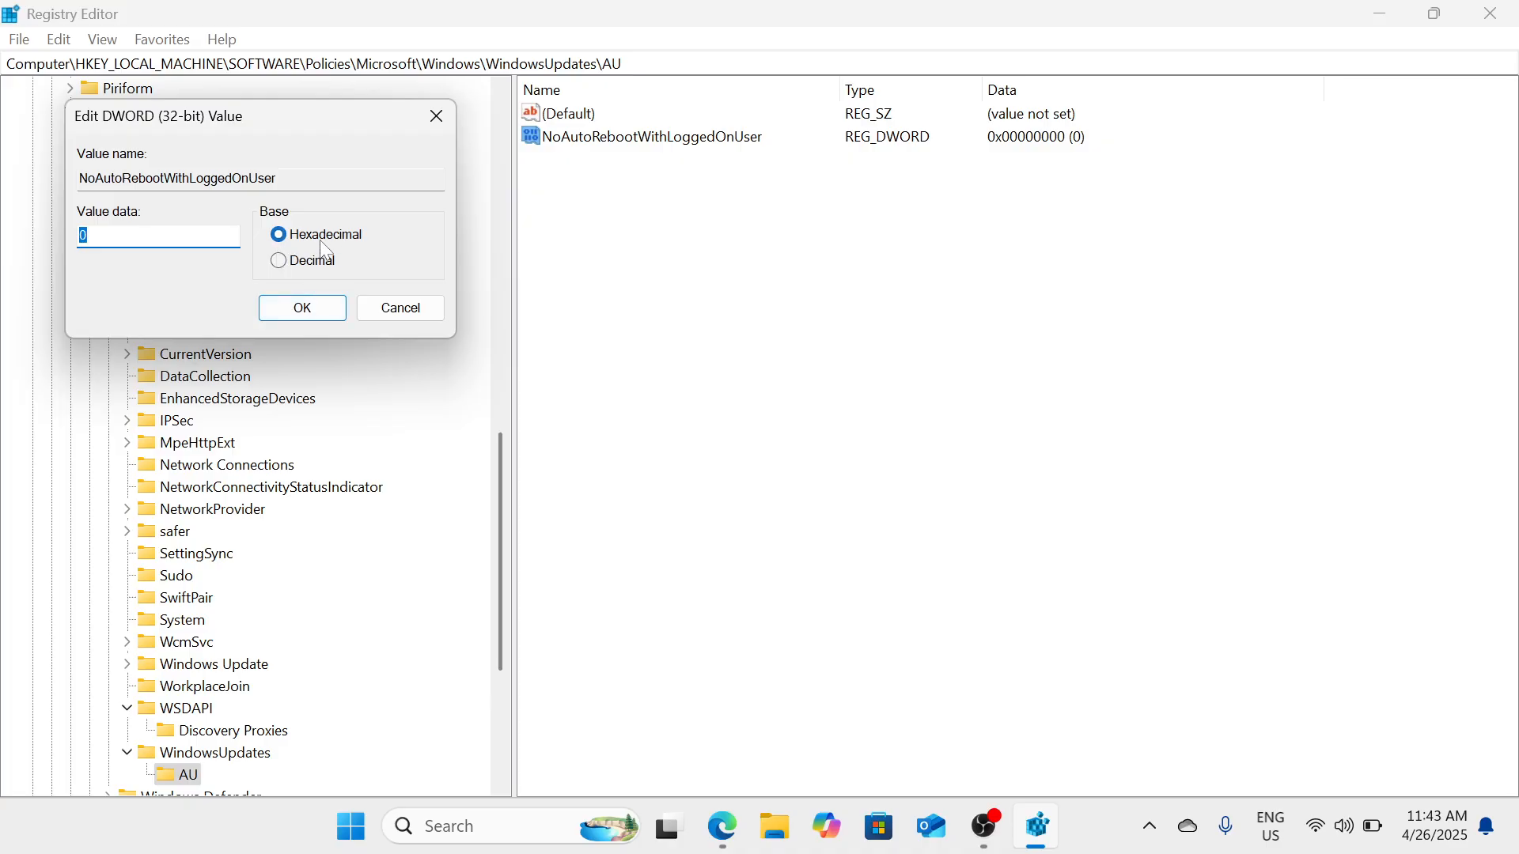
{"action": "left_click", "coordinate": [301, 307]}
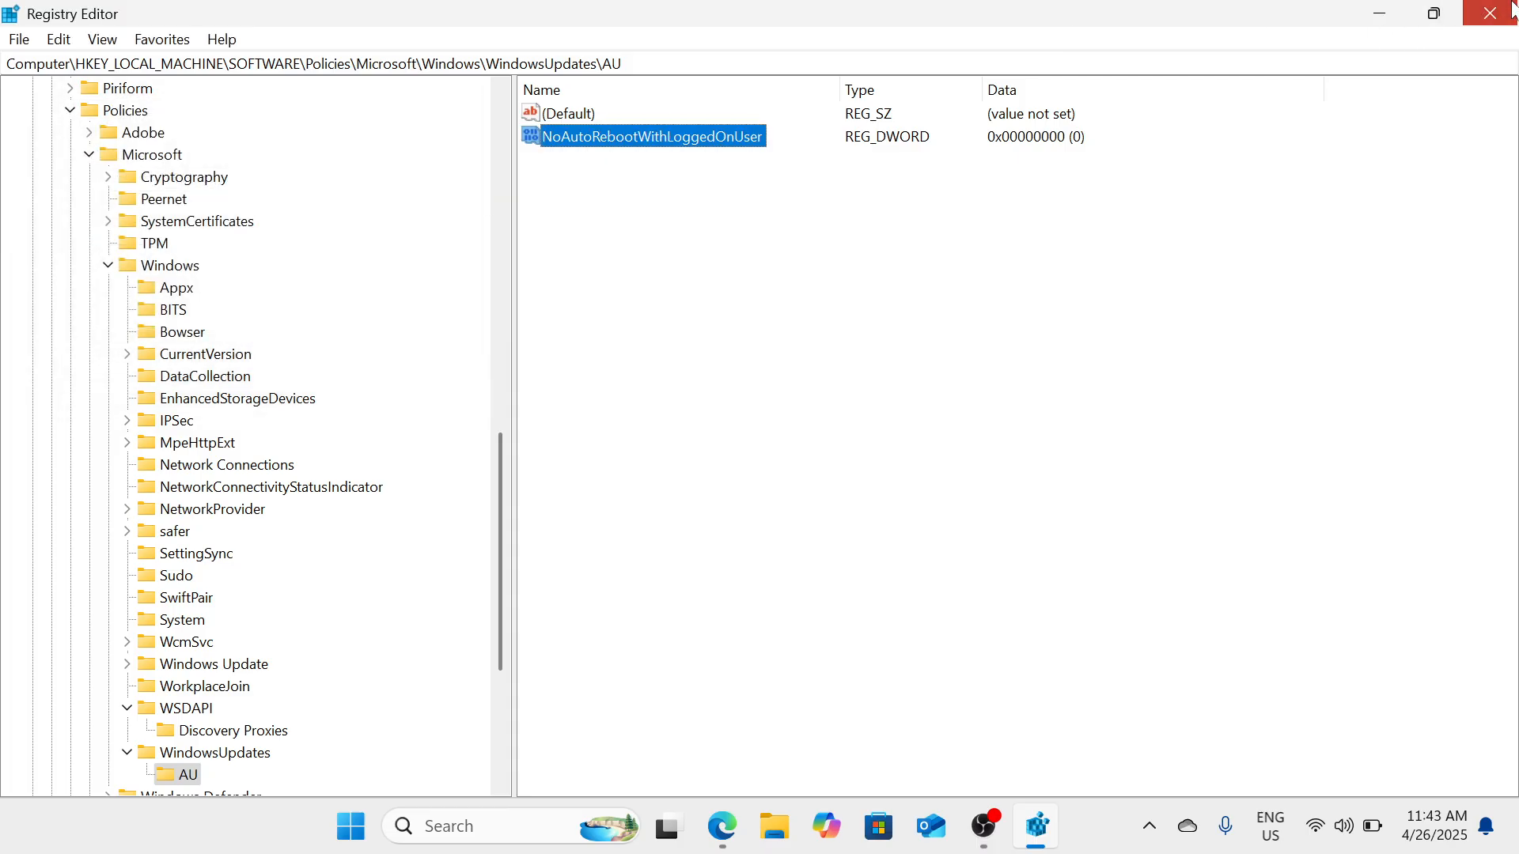
{"action": "left_click", "coordinate": [1513, 10]}
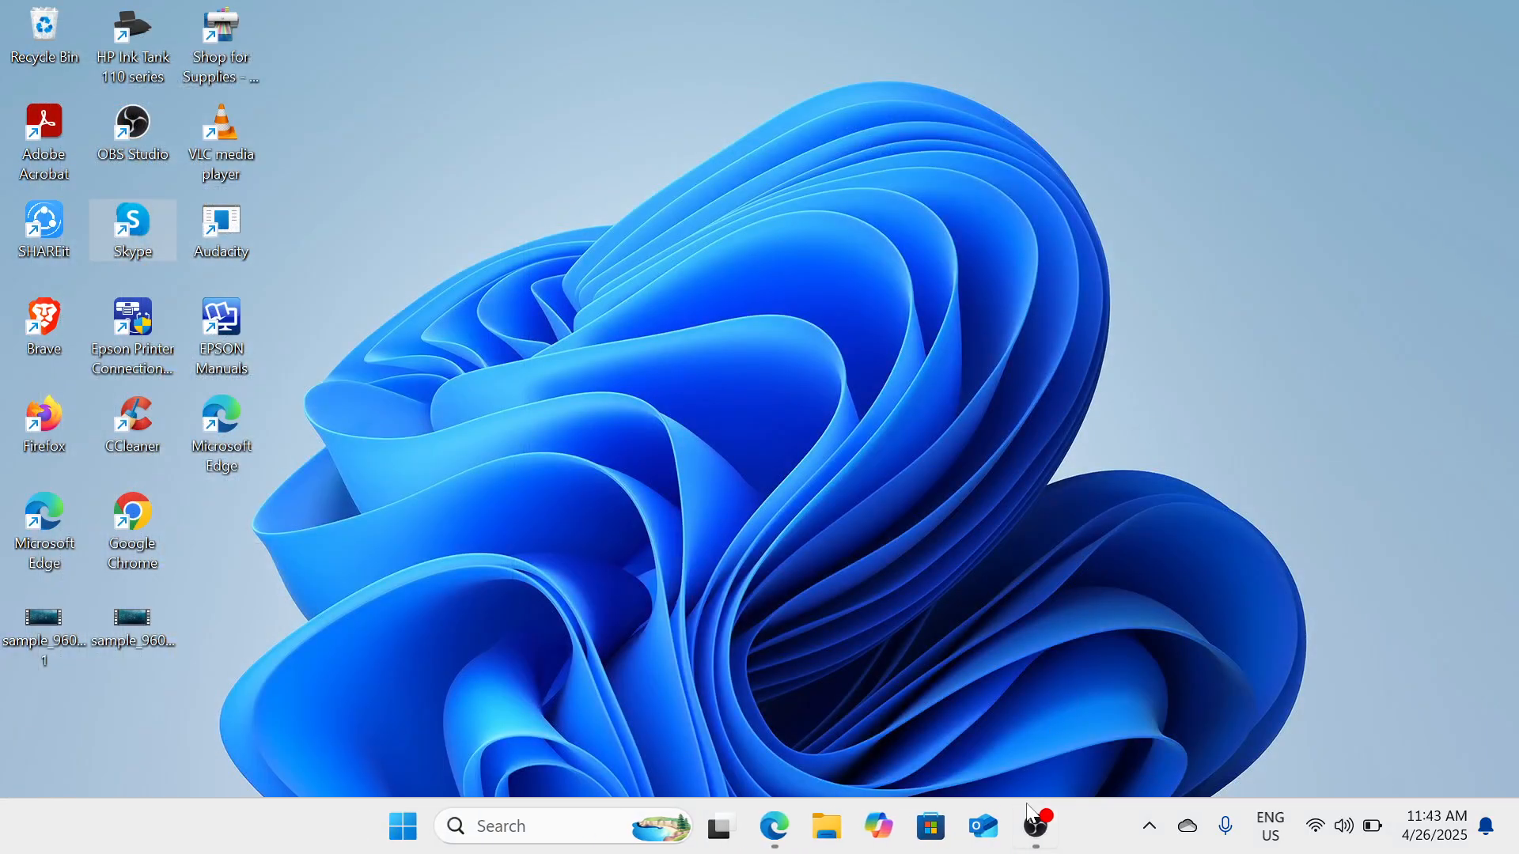
{"action": "left_click", "coordinate": [1037, 827]}
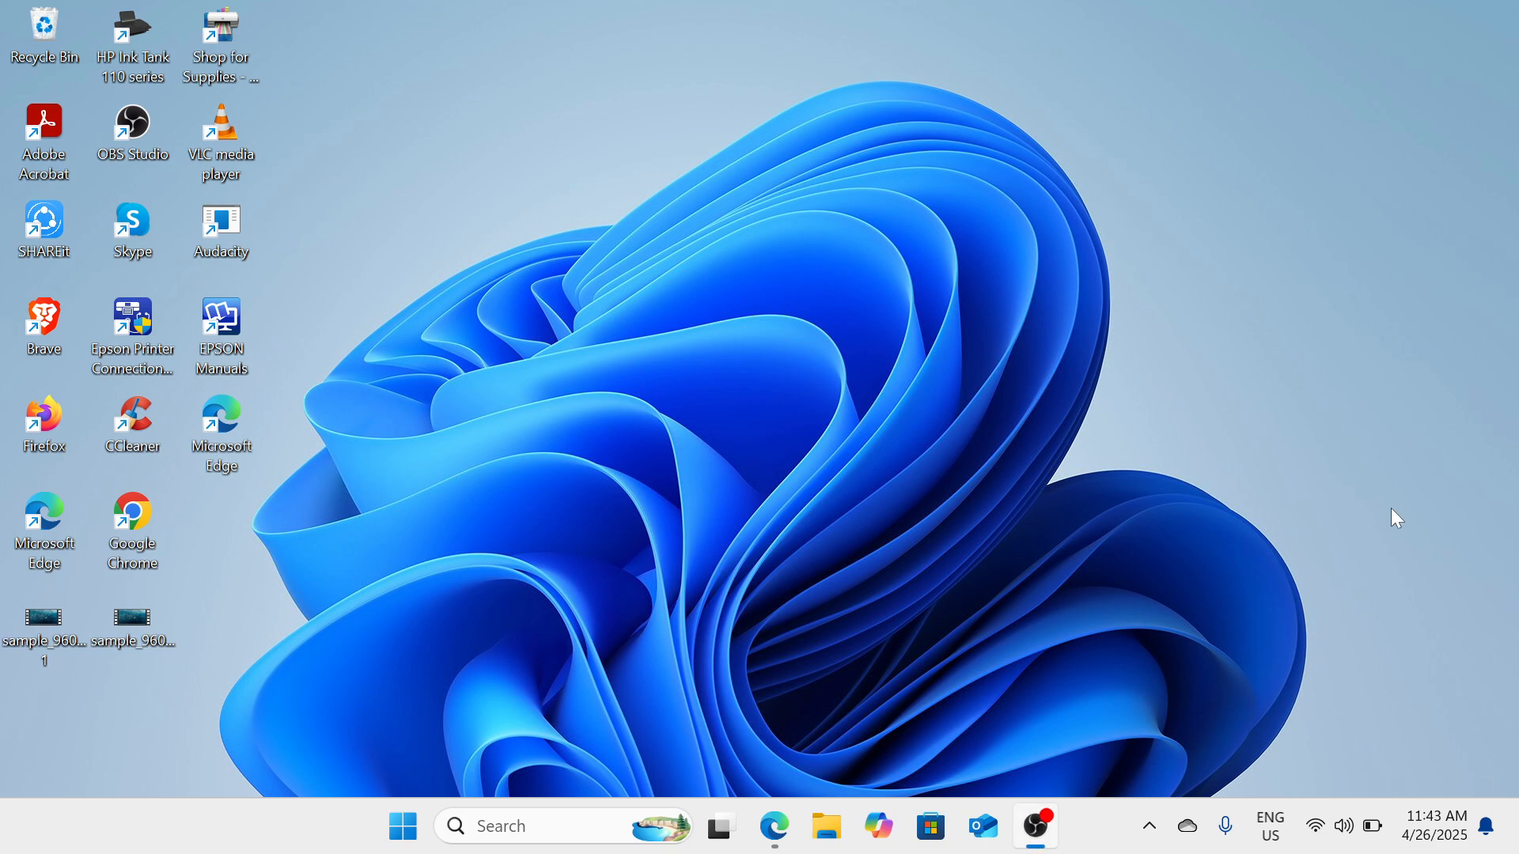